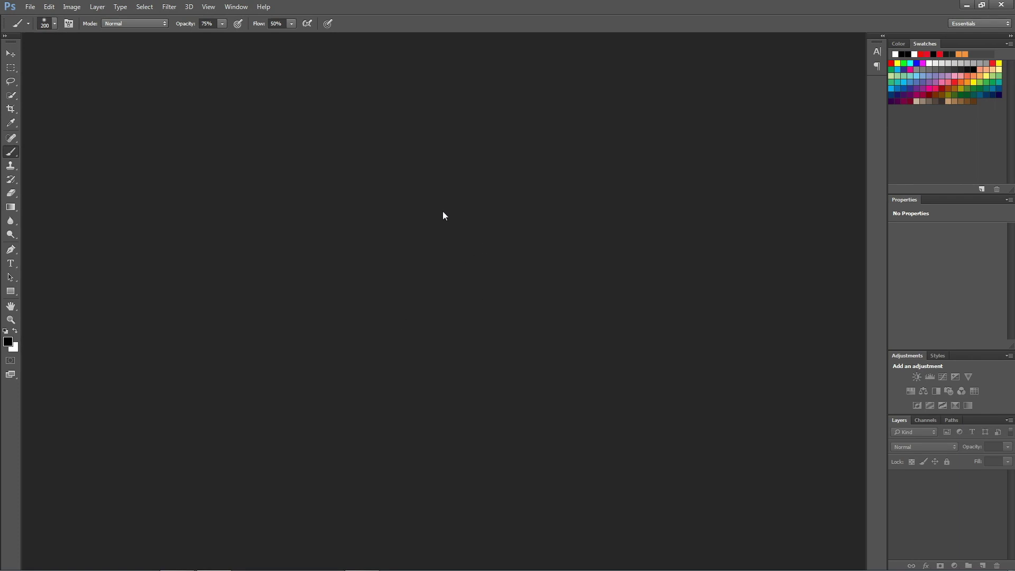
Open _DSC8991.jpg from the for edit folder and zoom in once
left_click(31, 6)
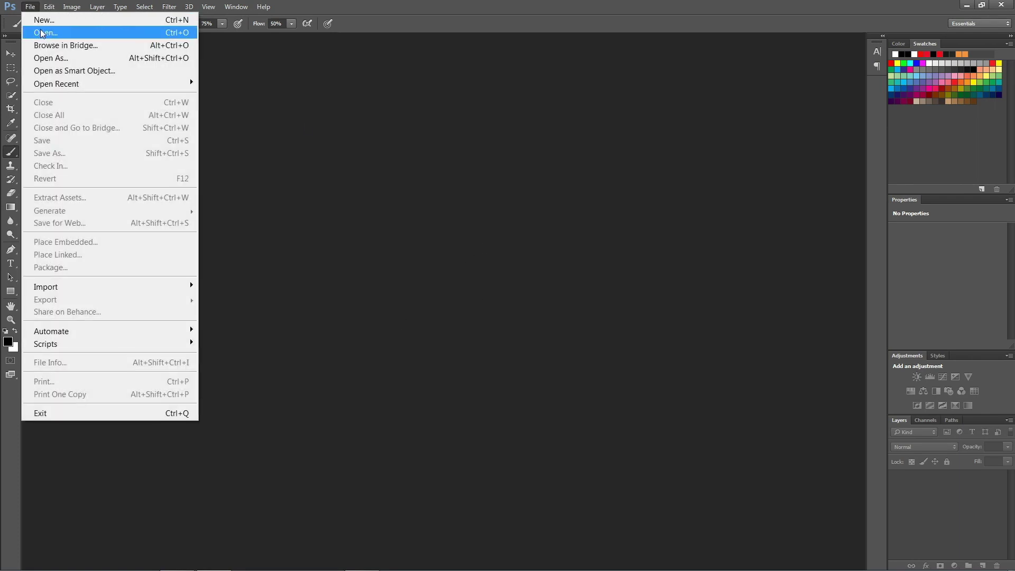
left_click(33, 29)
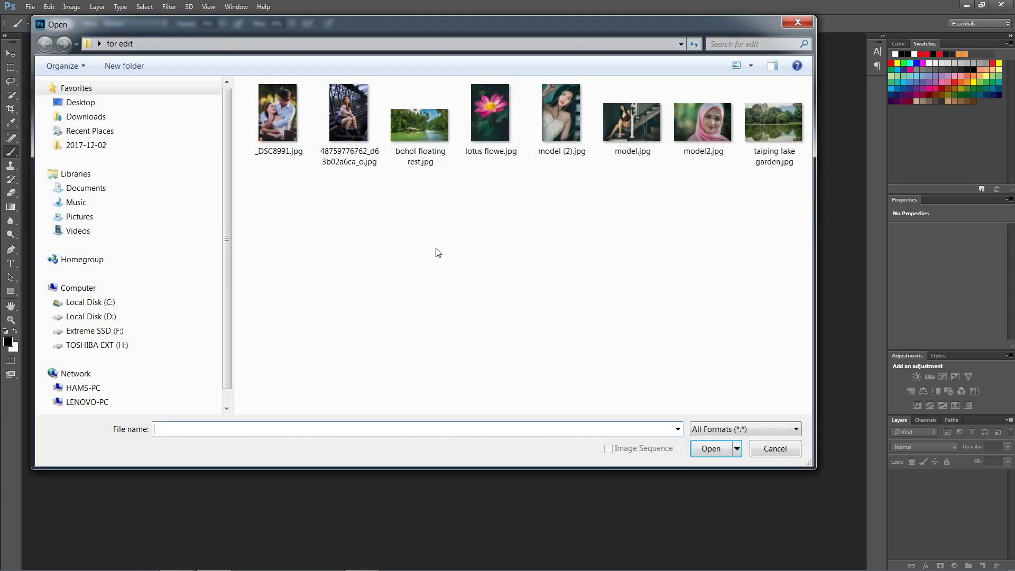
left_click(279, 124)
left_click(711, 449)
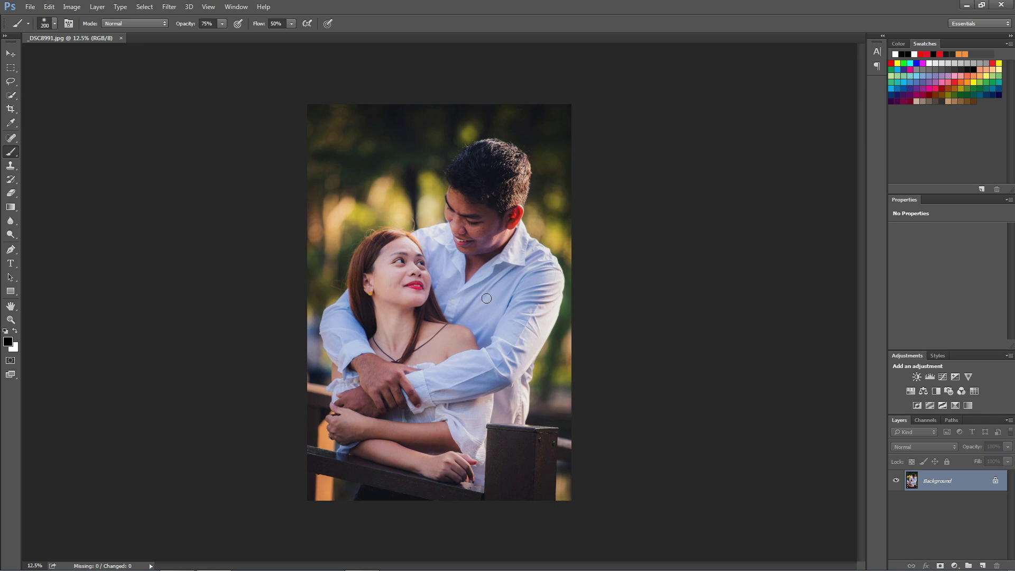
key("ctrl+plus")
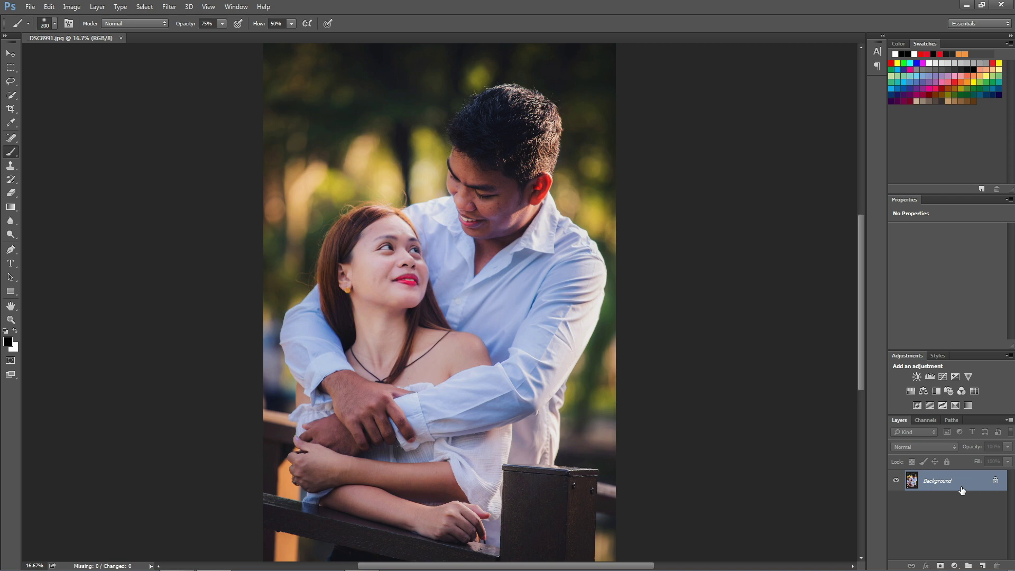
Duplicate Background into Background copy and apply a 50-pixel Gaussian Blur to the copy
left_click_drag(962, 490, 982, 565)
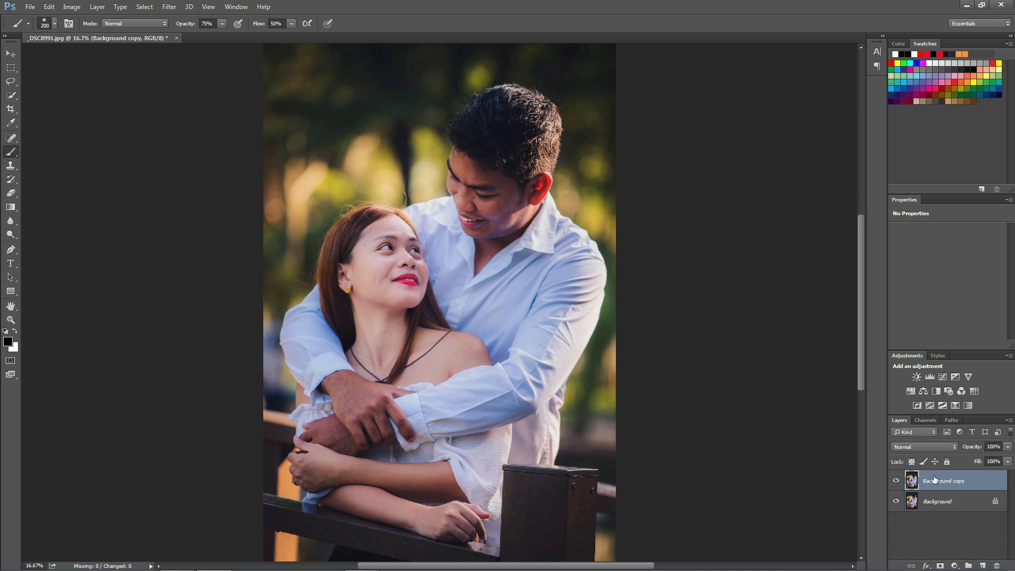
left_click(169, 7)
mouse_move(178, 154)
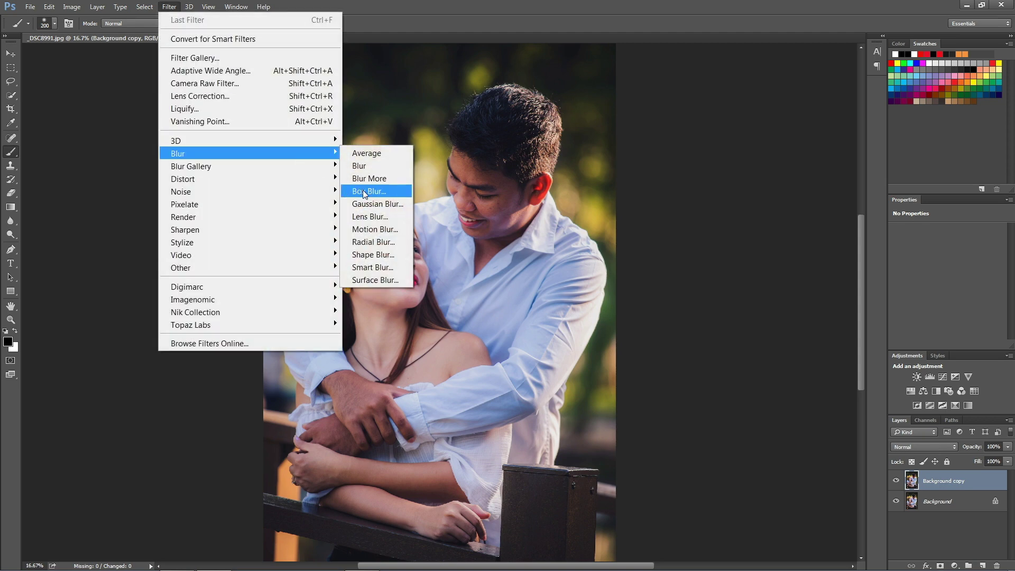
left_click(376, 205)
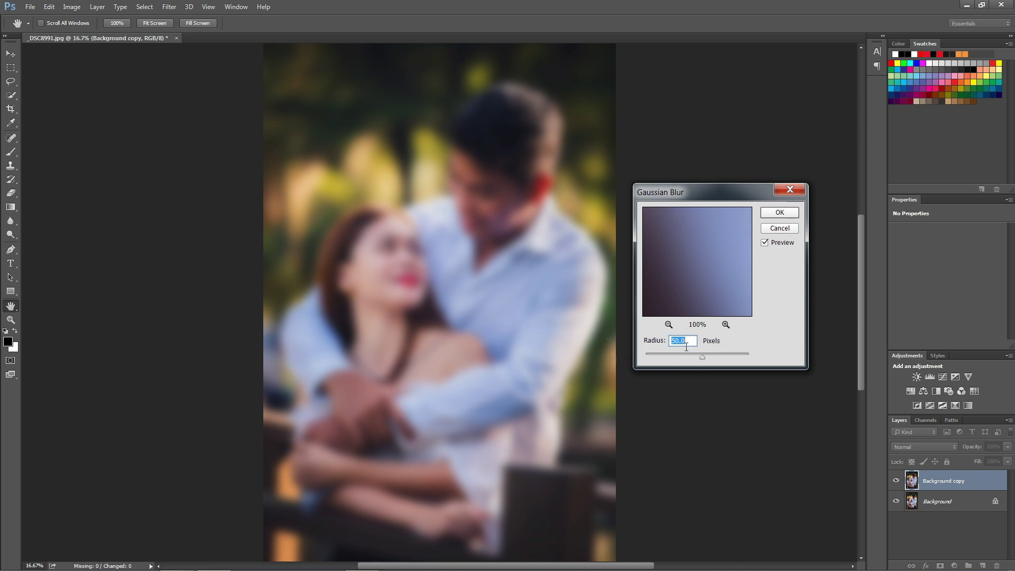
left_click_drag(697, 356, 701, 356)
type("50")
left_click(767, 213)
key("b")
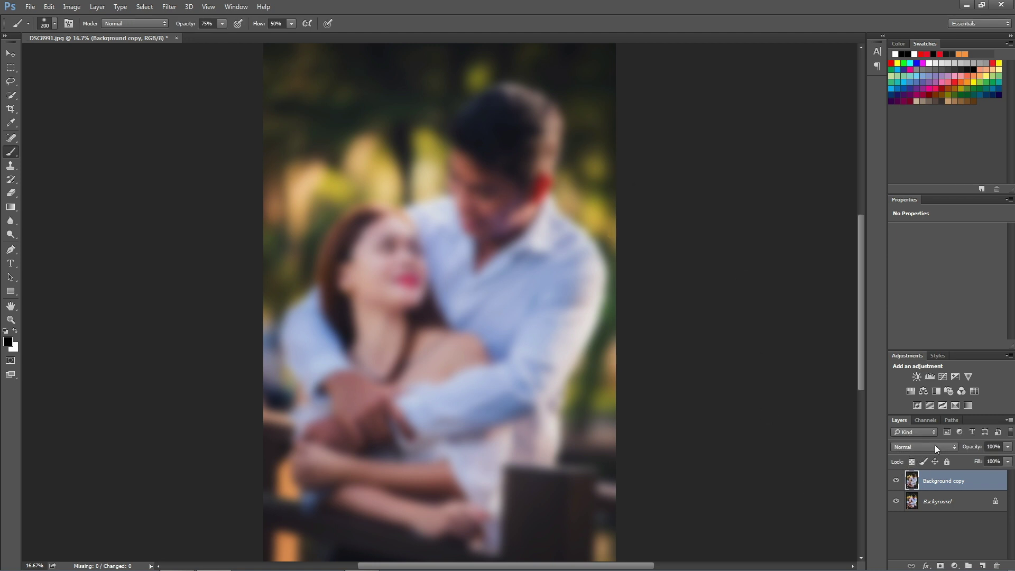
Set Background copy to Soft Light at 60% opacity and duplicate it as Background copy 2
left_click(928, 449)
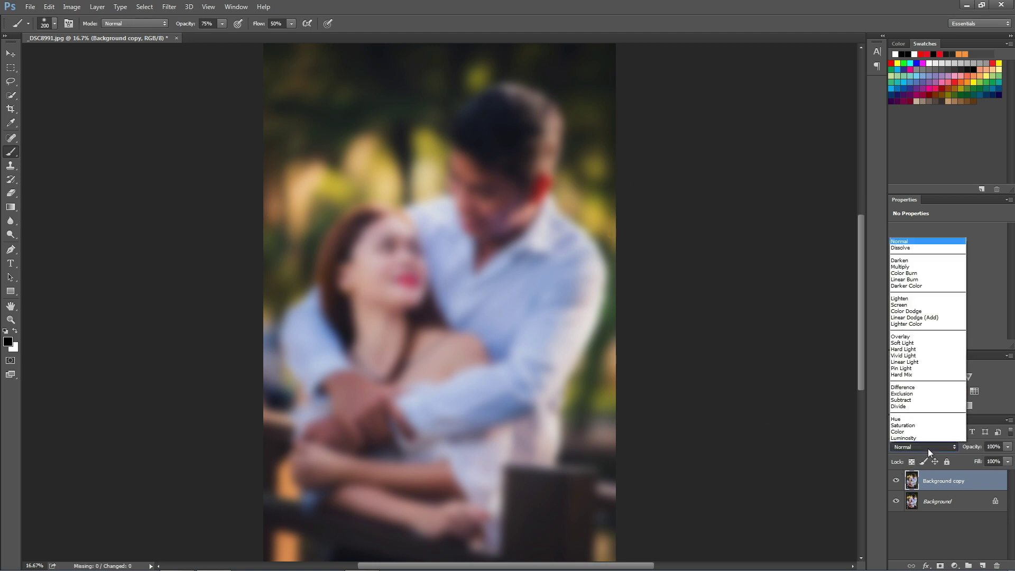
left_click(910, 343)
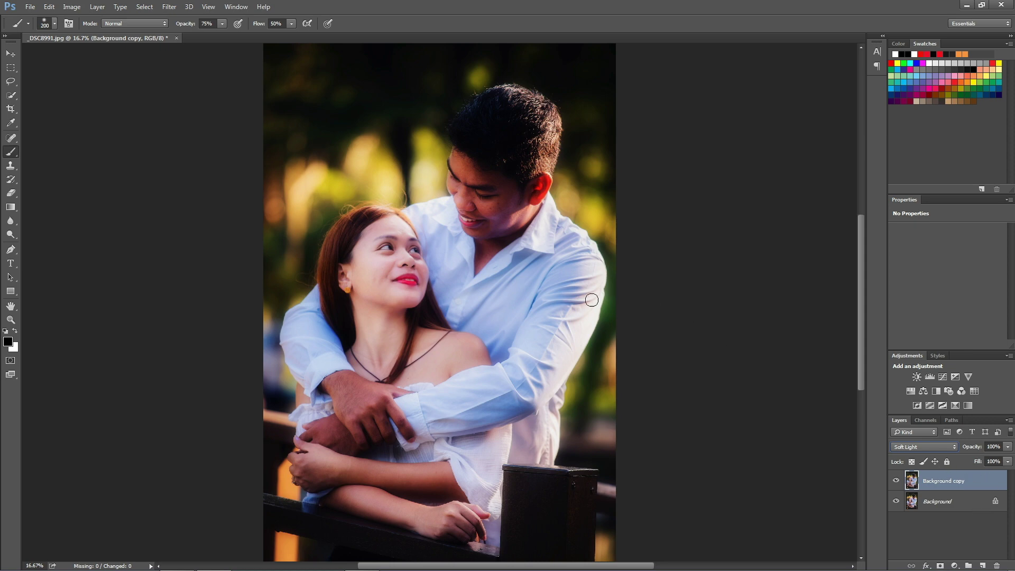
left_click(1009, 447)
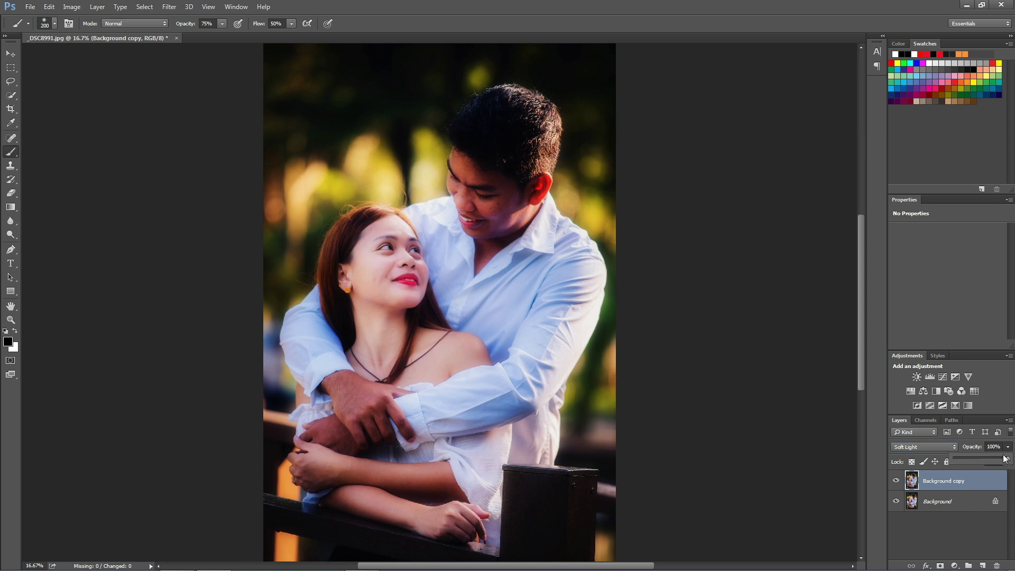
left_click_drag(1009, 459, 984, 463)
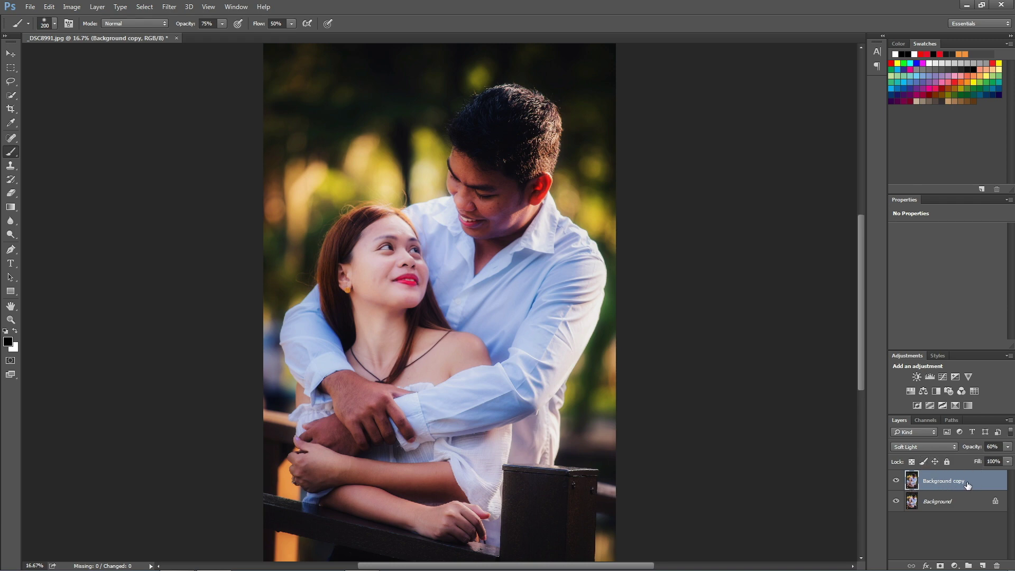
left_click_drag(973, 486, 982, 565)
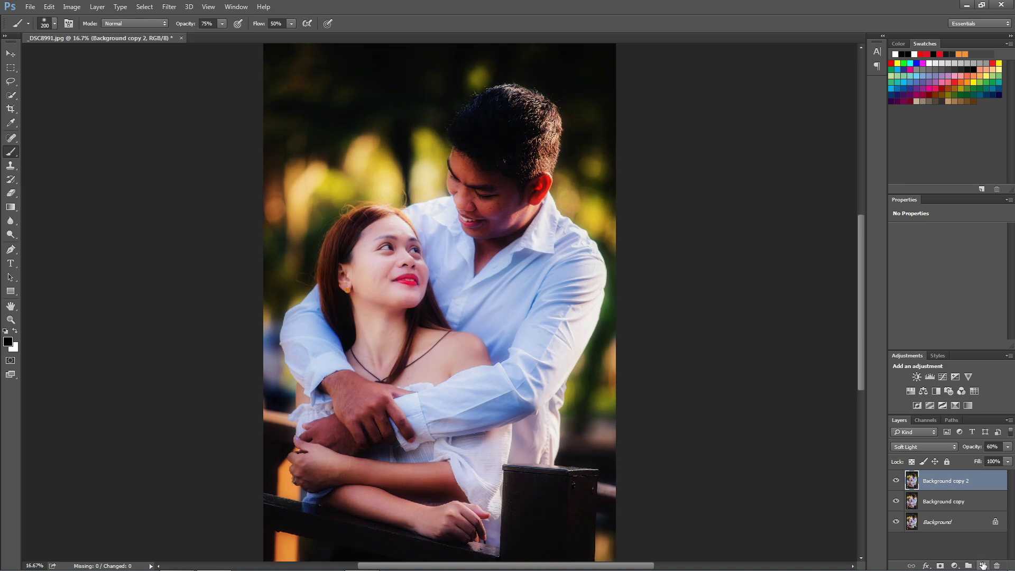
Set Background copy 2 to Screen blending at 30% opacity
left_click(924, 448)
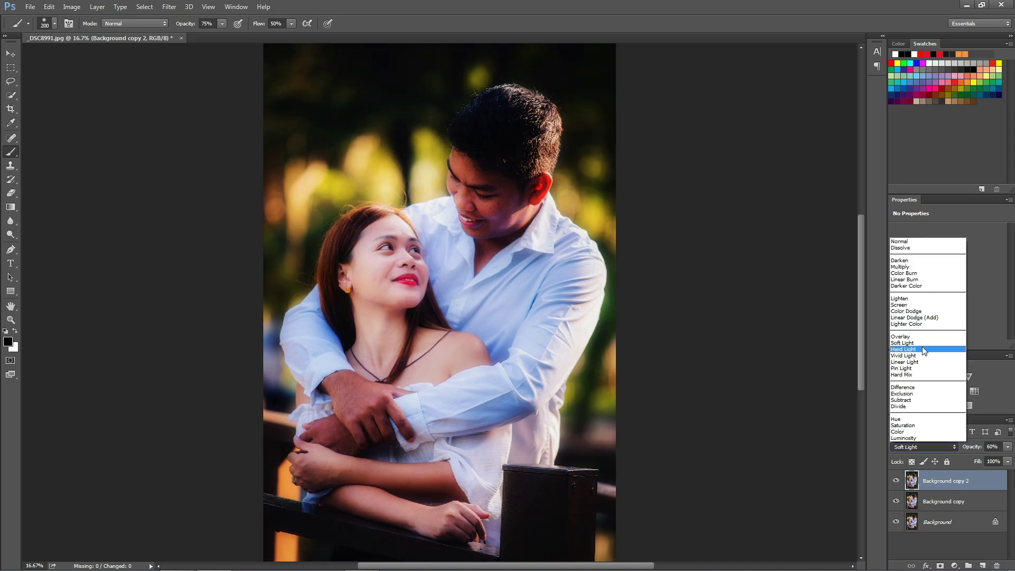
left_click(909, 306)
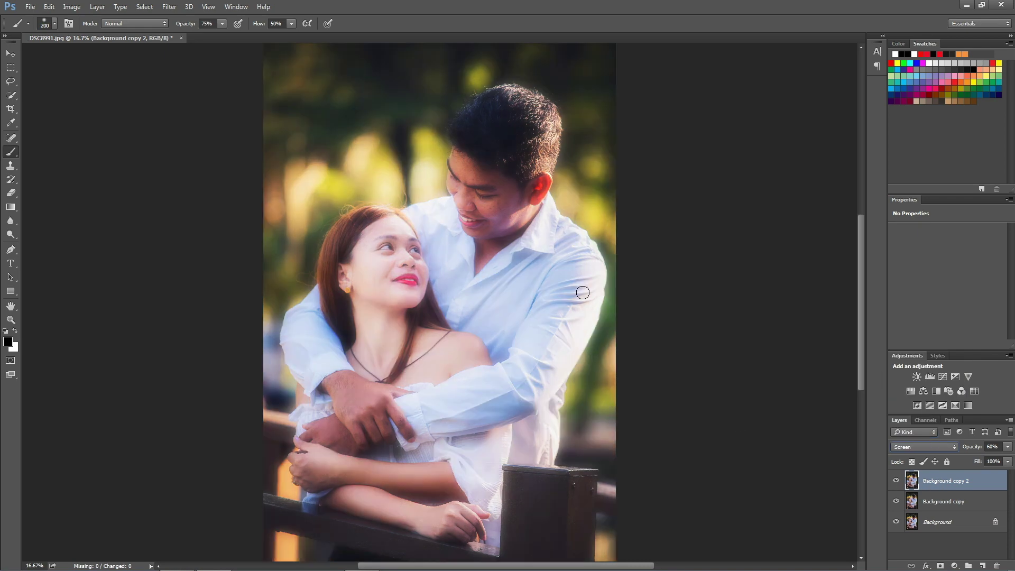
left_click(1008, 449)
left_click_drag(973, 460, 971, 460)
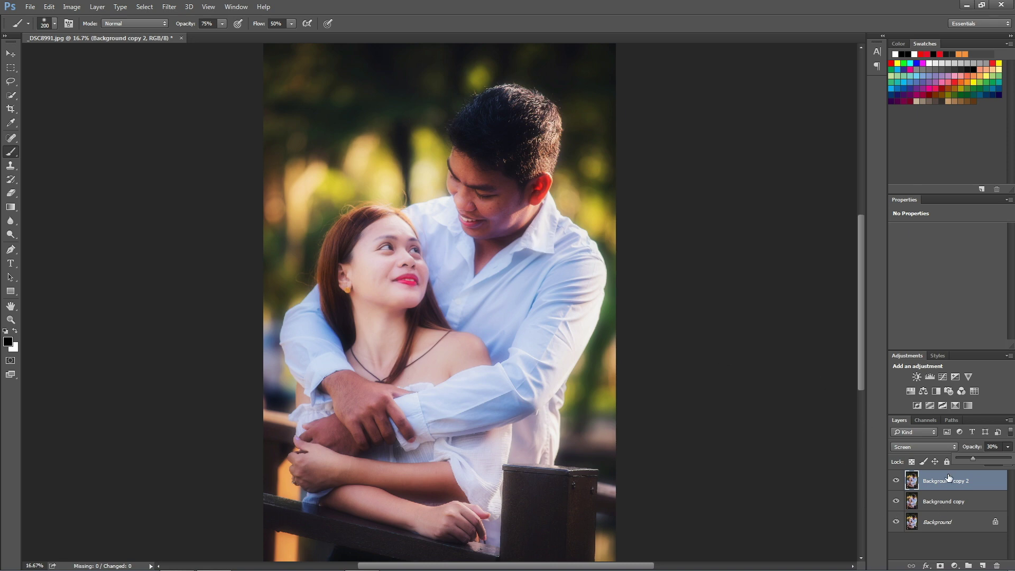
Group both blurred copies into a new layer group named 'glow'
left_click(952, 506, "ctrl")
right_click(951, 507)
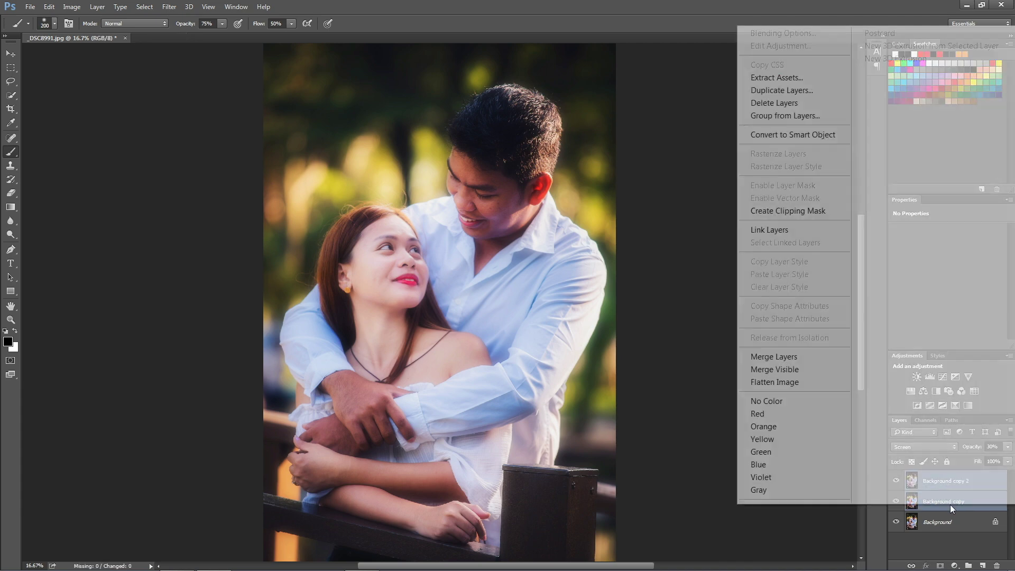
left_click(742, 118)
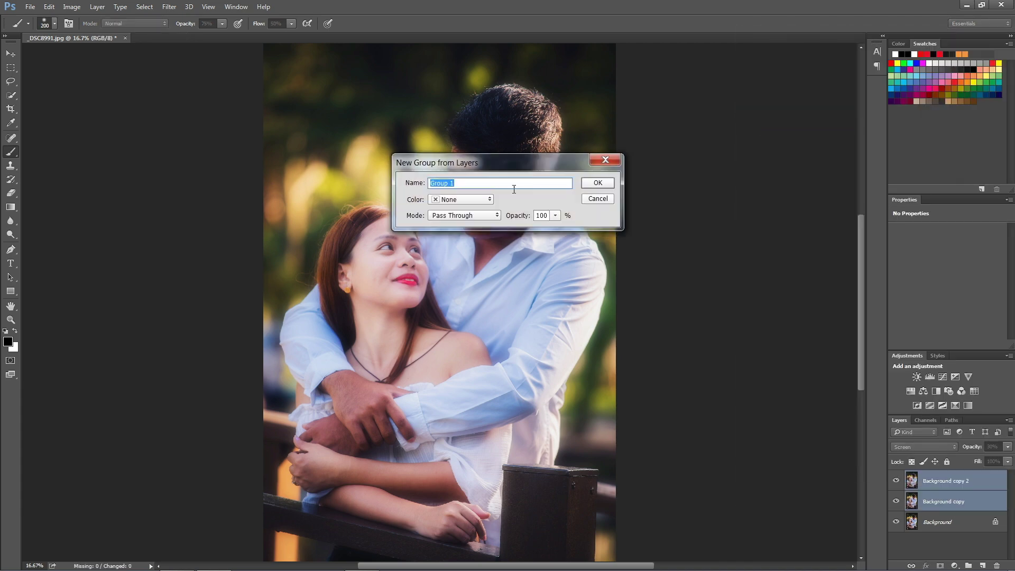
type("glow")
left_click(598, 183)
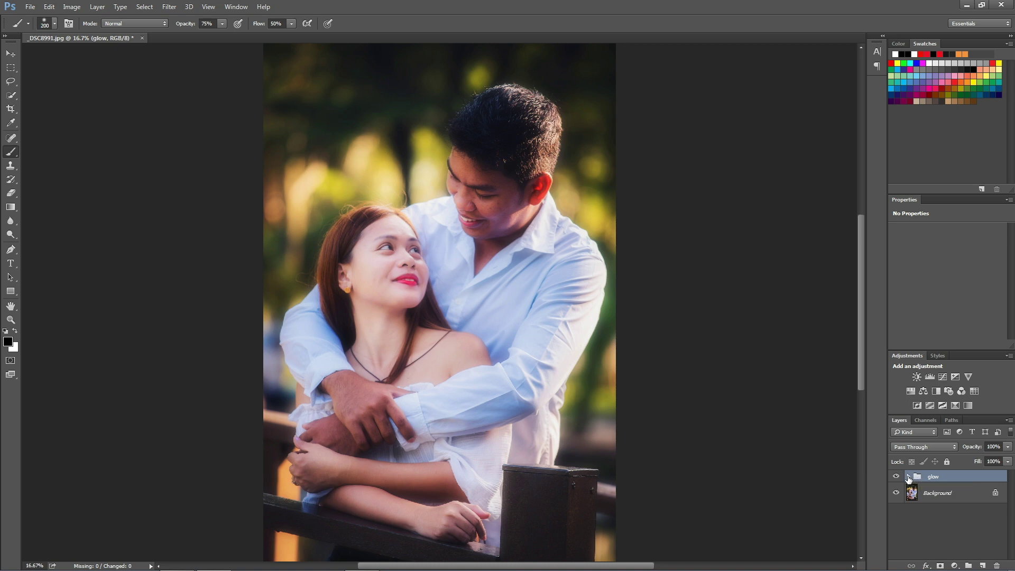
Lower the glow group's opacity to 82% and toggle its visibility to compare
left_click(1008, 461)
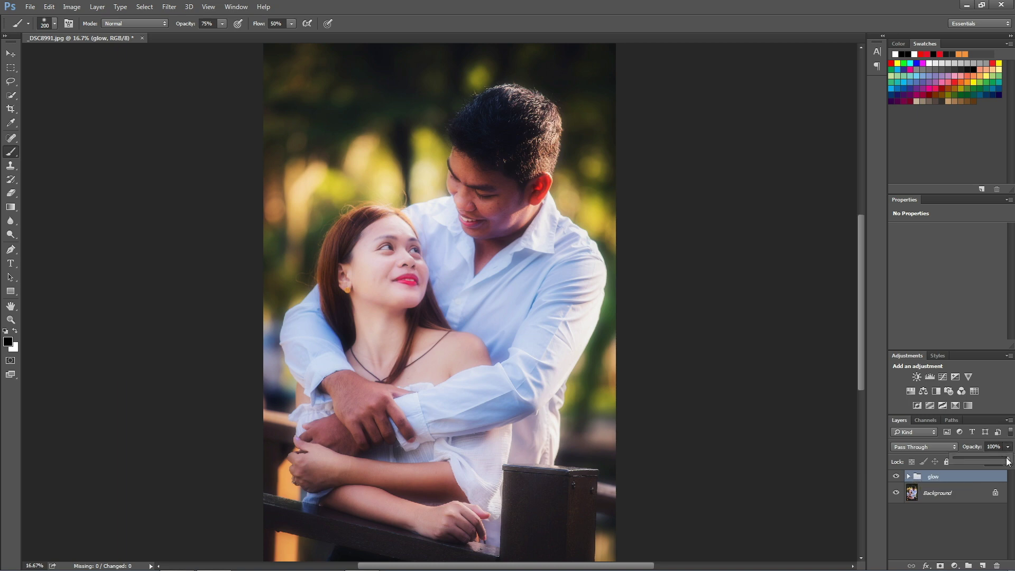
mouse_move(1008, 461)
left_mouse_down()
mouse_move(943, 463)
mouse_move(1010, 466)
left_mouse_up()
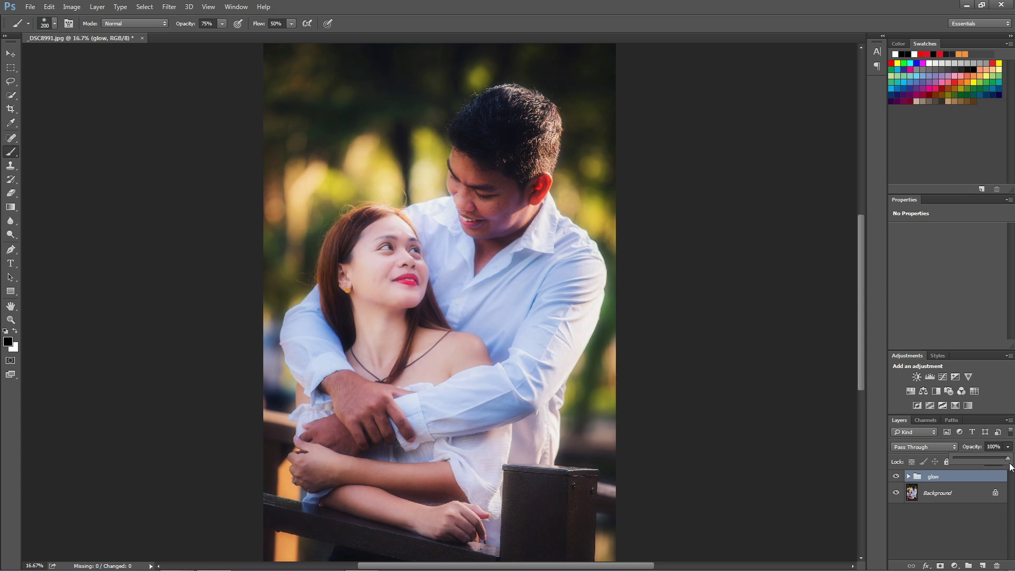
left_click(876, 496)
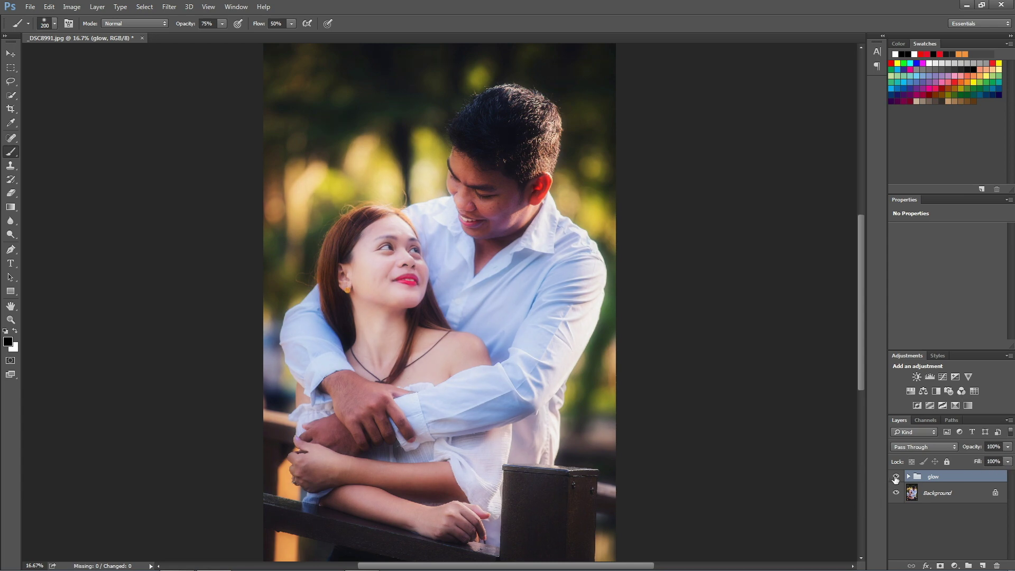
left_click(896, 477)
left_click(895, 477)
Open the model2.jpg portrait as a second document
left_click(34, 11)
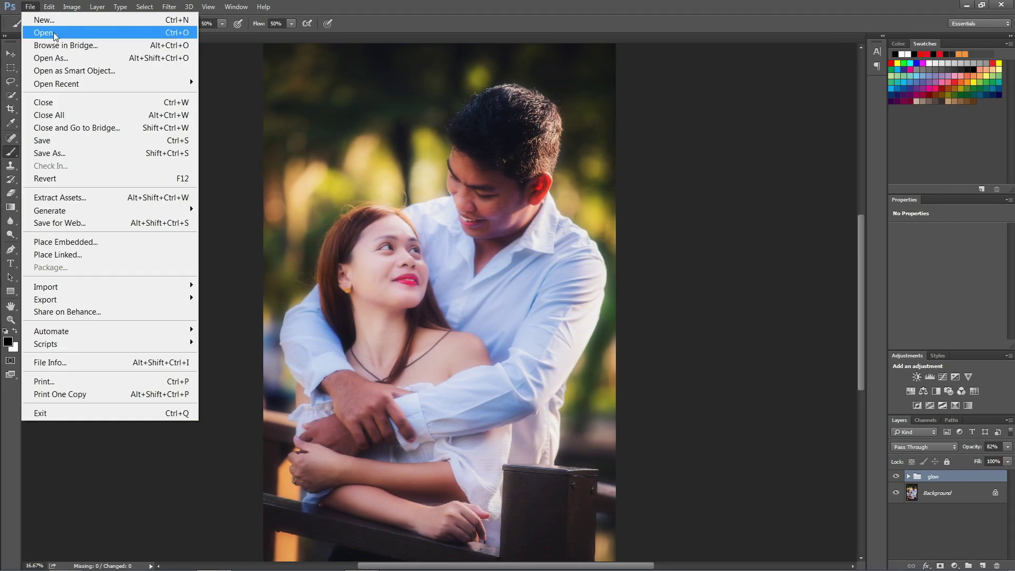
left_click(77, 36)
left_click(706, 132)
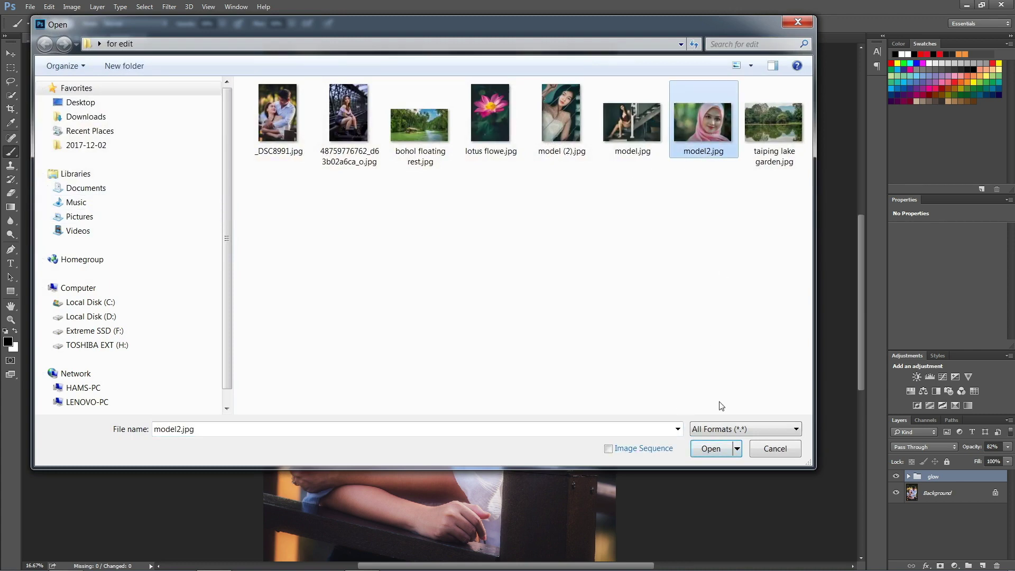
left_click(712, 449)
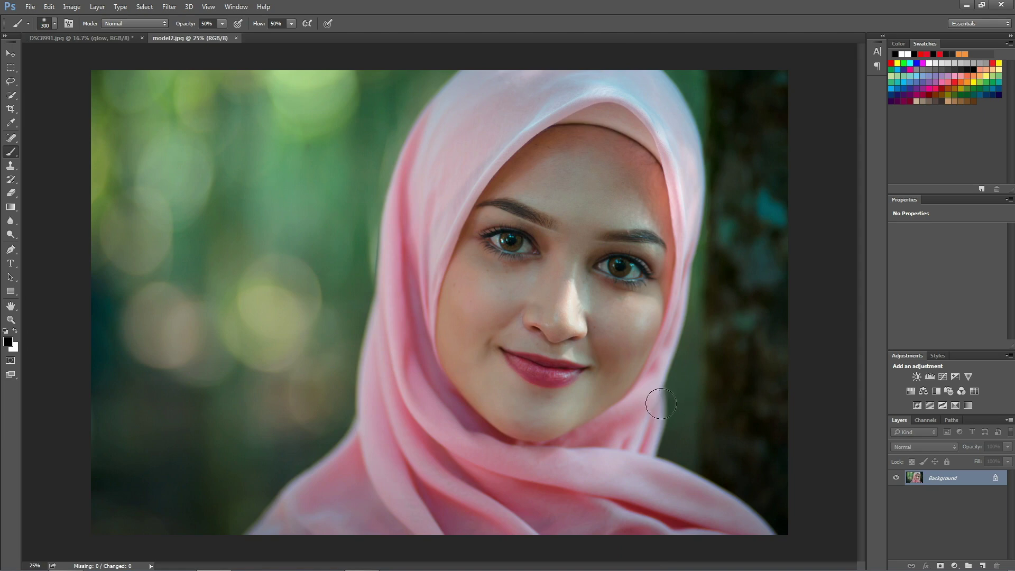
left_click(236, 7)
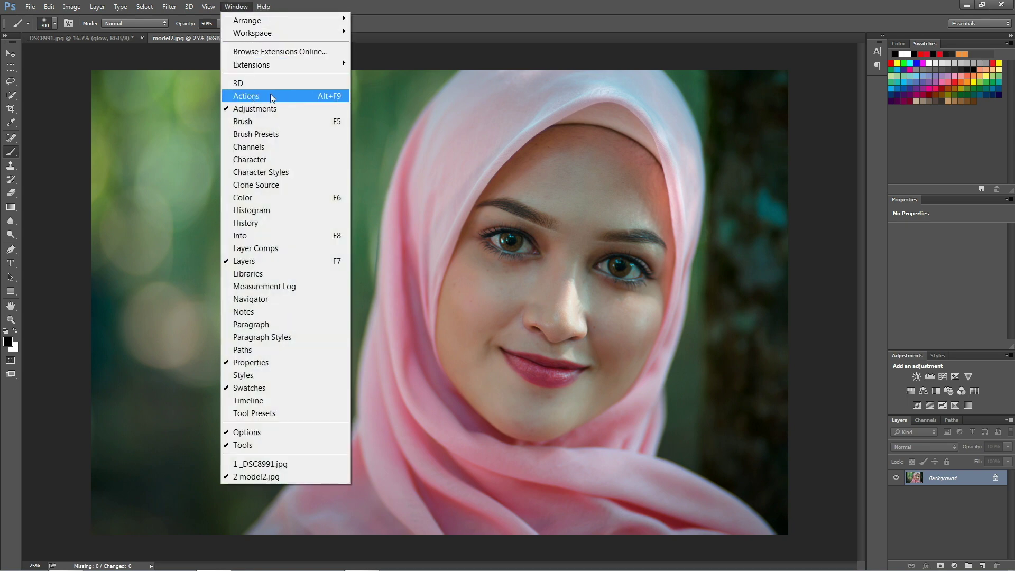
Show the Actions panel and start recording a new action named 'dreamy glow effect'
left_click(273, 98)
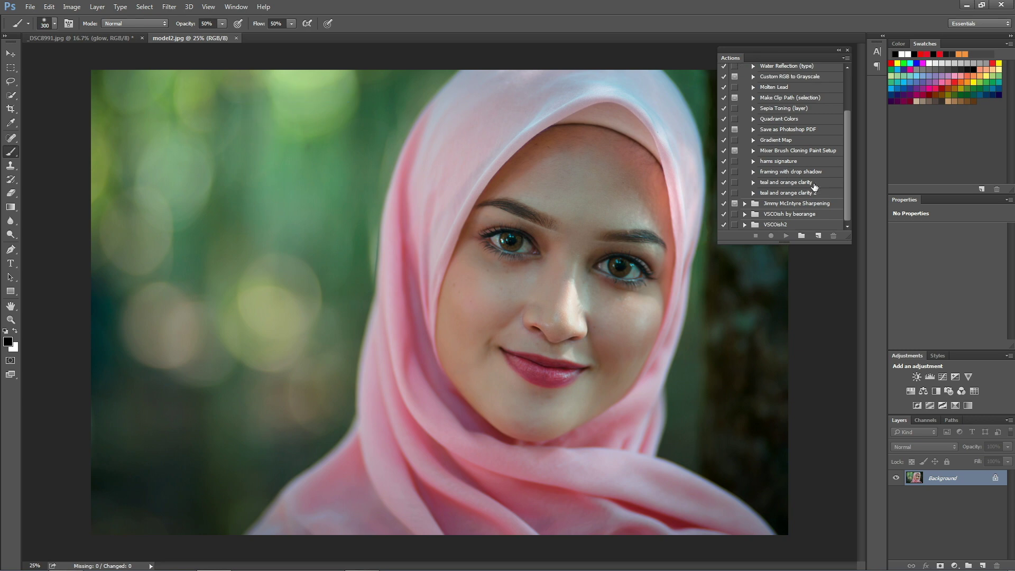
left_click(817, 237)
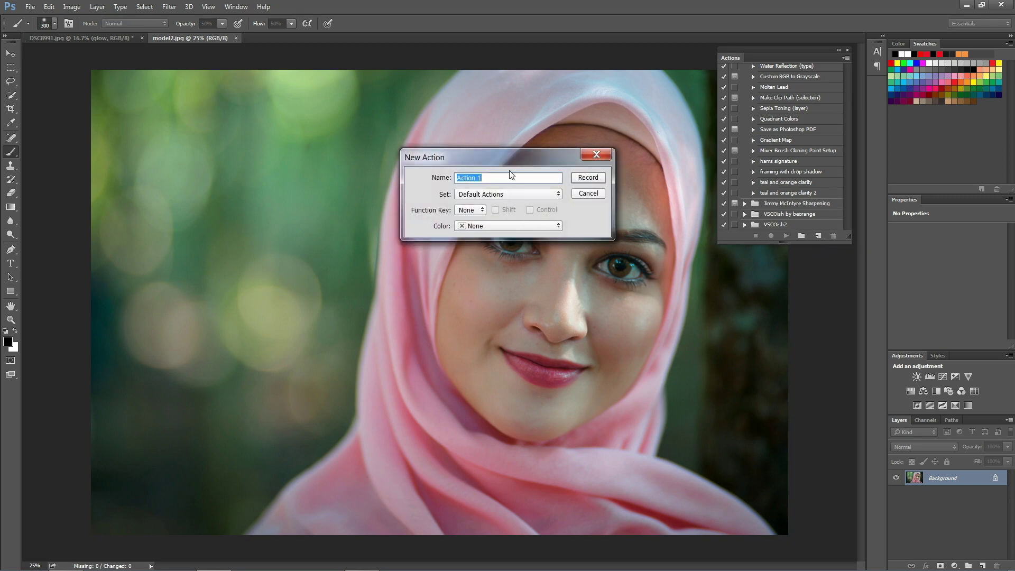
type("dreamy")
type(" glow effect")
left_click(588, 178)
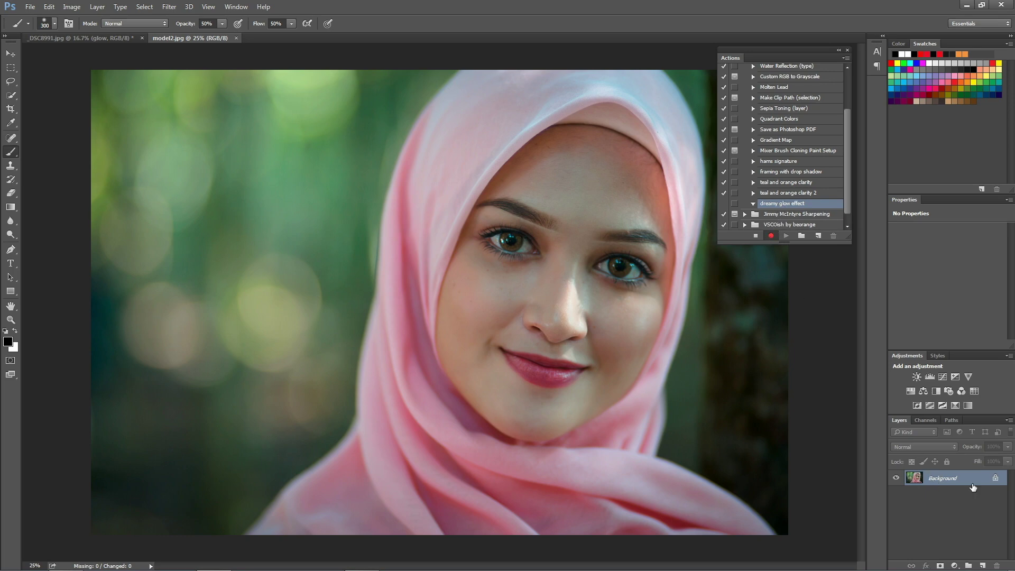
Duplicate the Background layer and apply a 50-pixel Gaussian Blur to the copy
left_click_drag(965, 485, 984, 566)
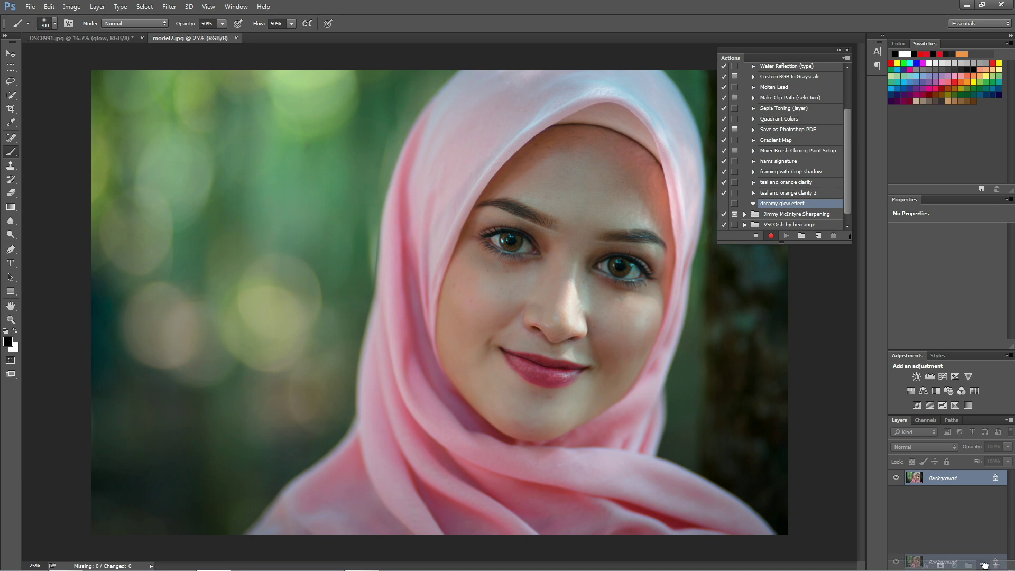
left_click(168, 7)
mouse_move(178, 153)
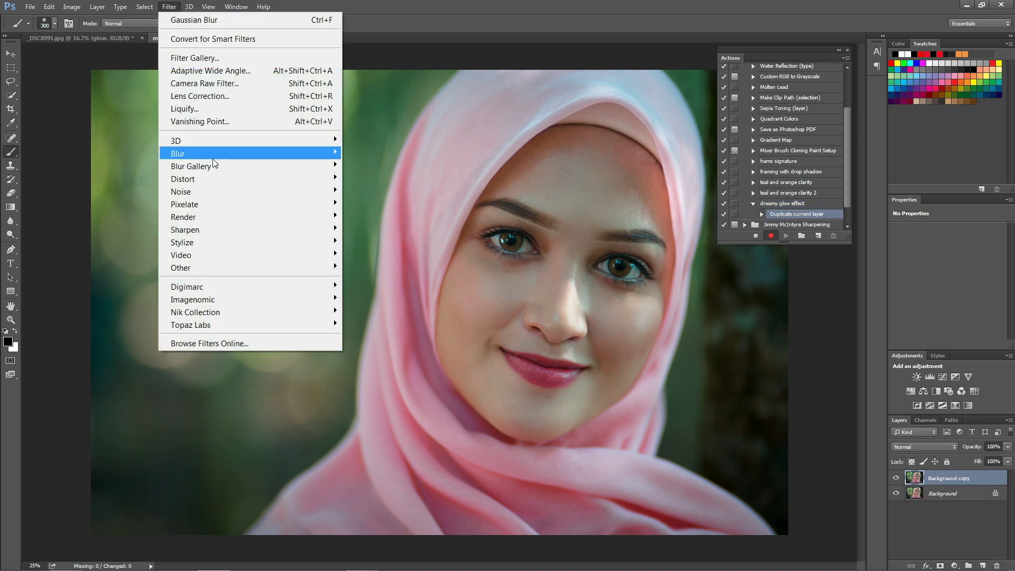
left_click(374, 203)
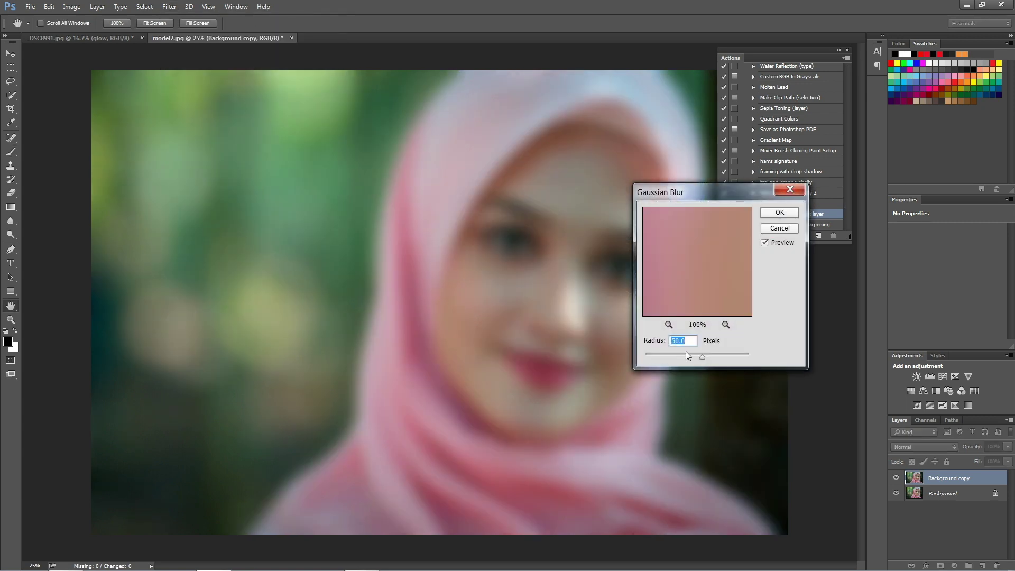
left_click(771, 214)
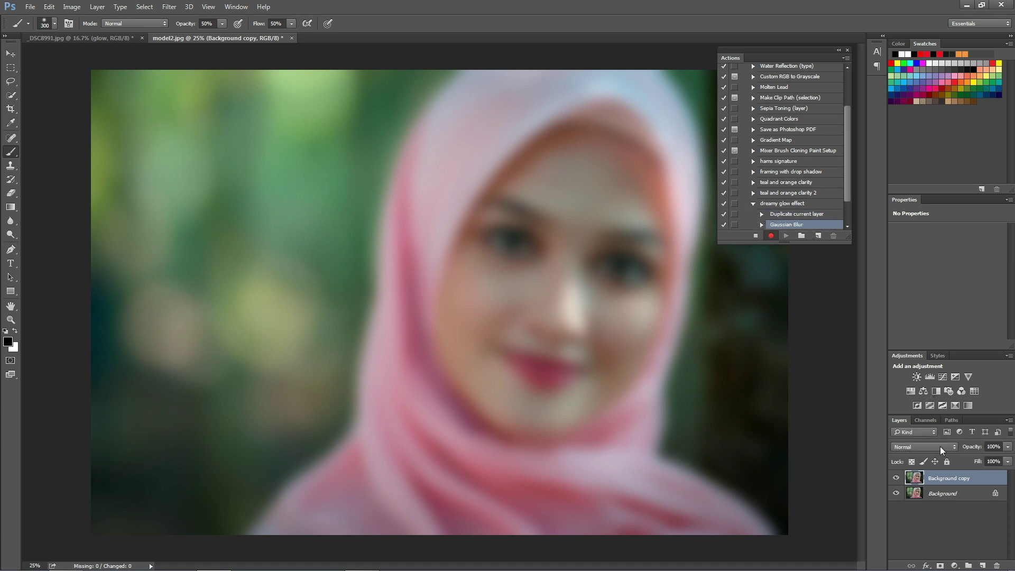
Set the blurred copy to Overlay at 60% opacity and duplicate it as Background copy 2
left_click(940, 446)
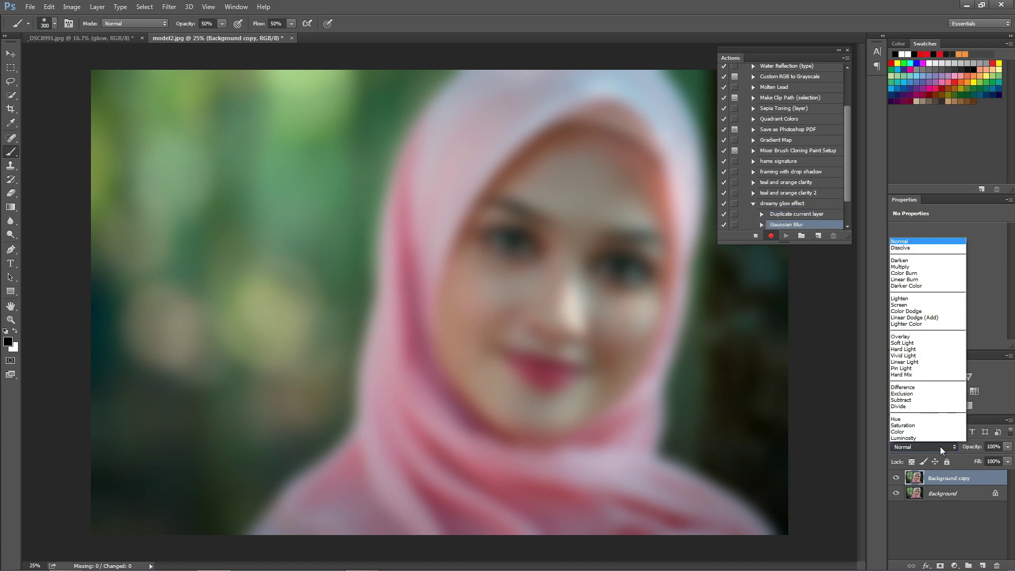
left_click(920, 337)
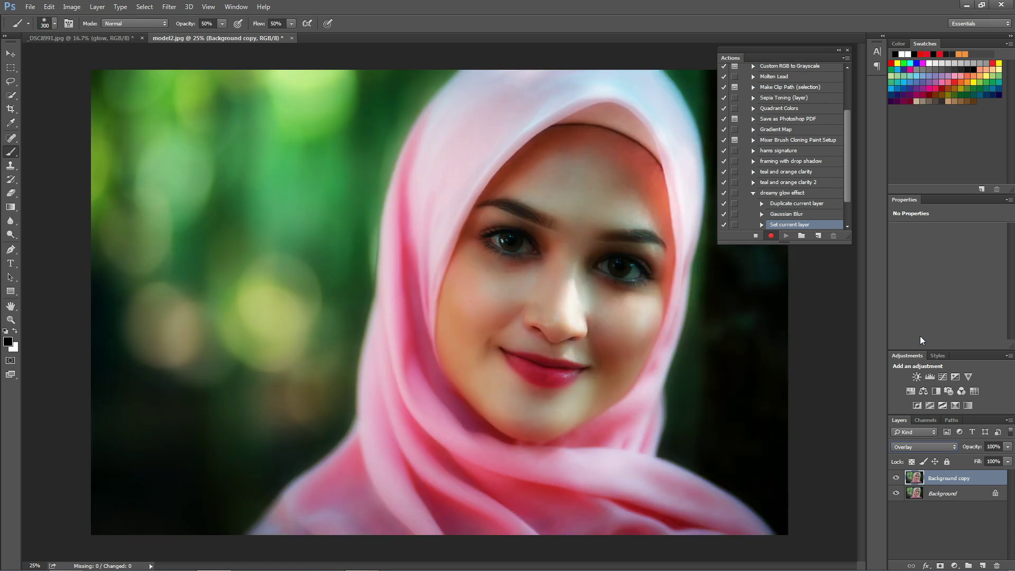
left_click(1008, 447)
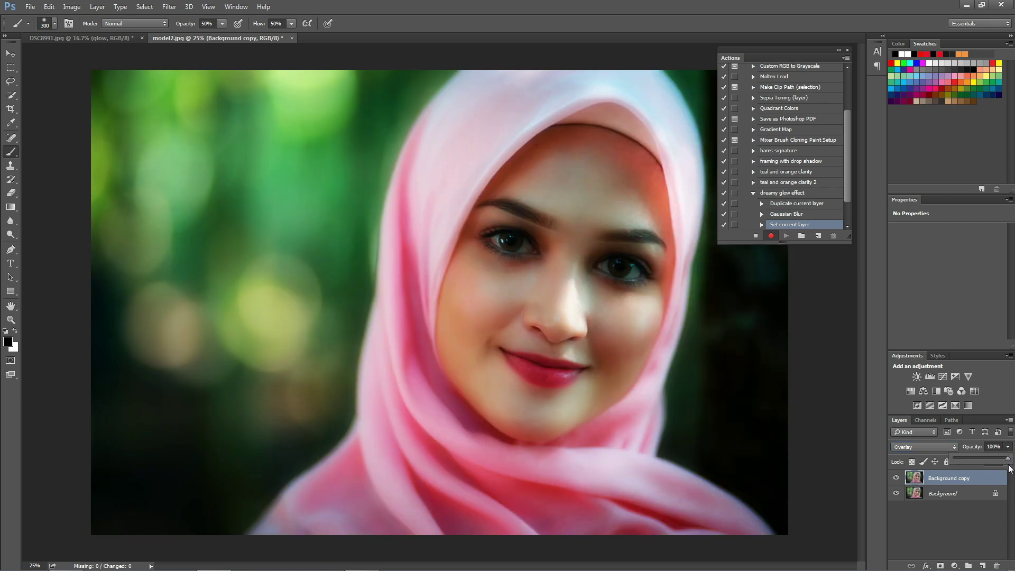
left_click_drag(1008, 458, 980, 459)
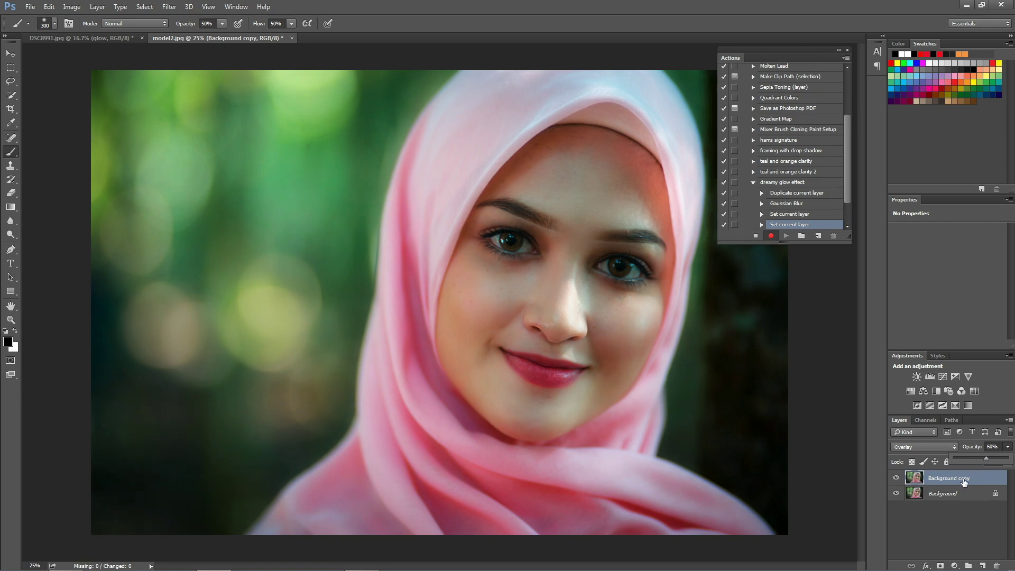
left_click_drag(963, 481, 983, 565)
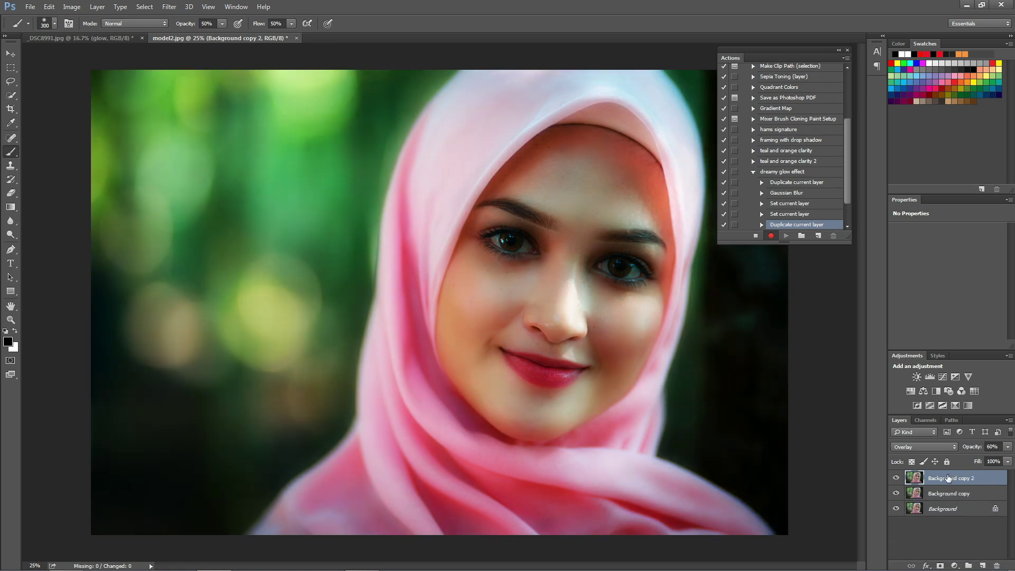
Set Background copy 2 to Screen at 30% opacity, then select both blurred copies
left_click(939, 447)
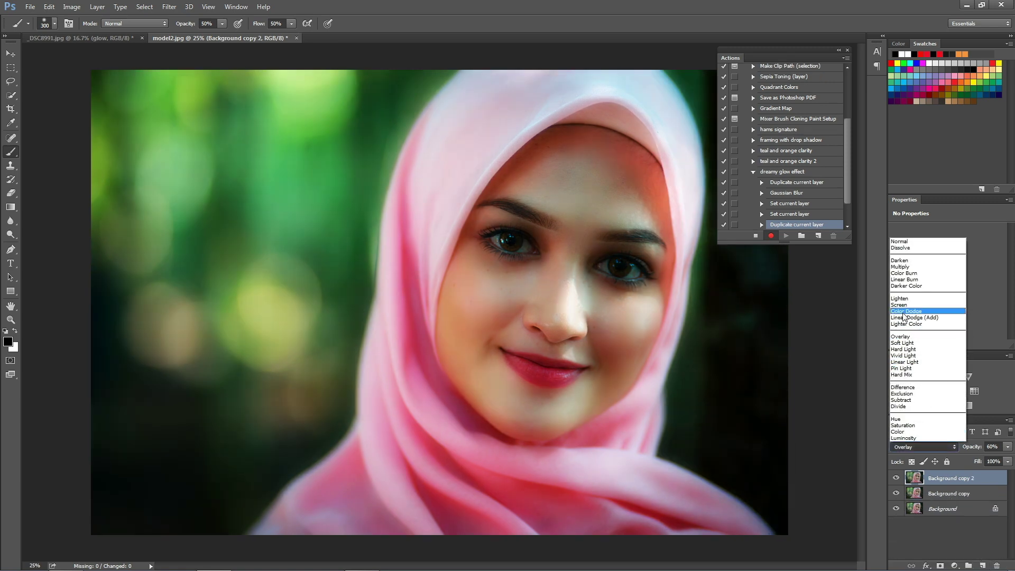
left_click(901, 306)
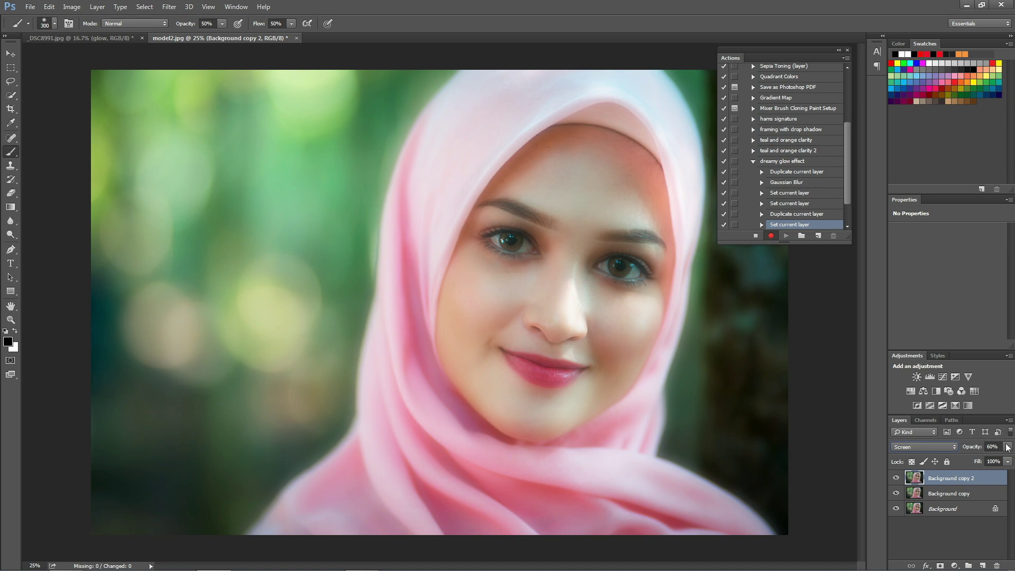
left_click(1007, 447)
left_click_drag(975, 459, 974, 459)
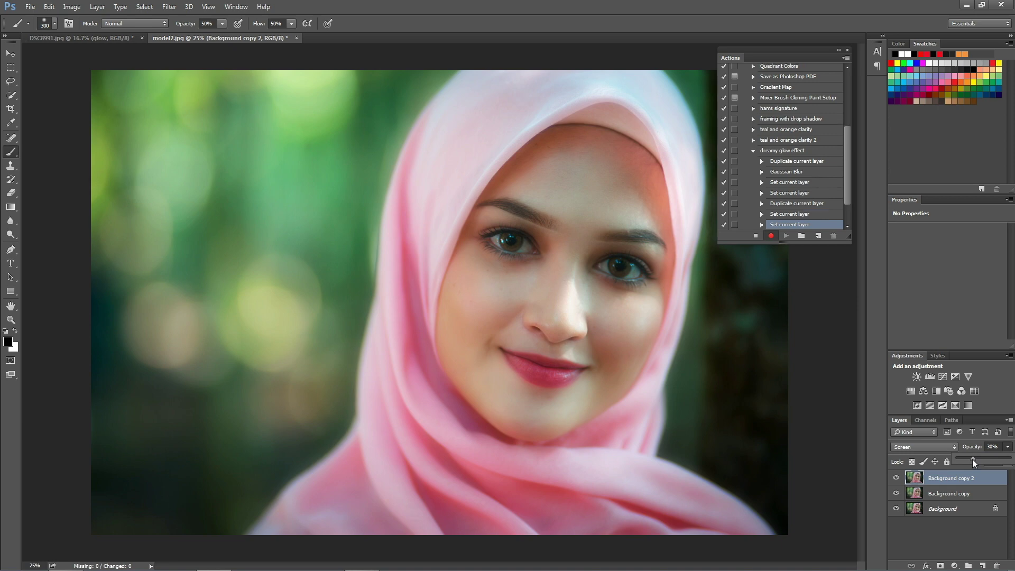
left_click(951, 481)
left_click(954, 494, "shift")
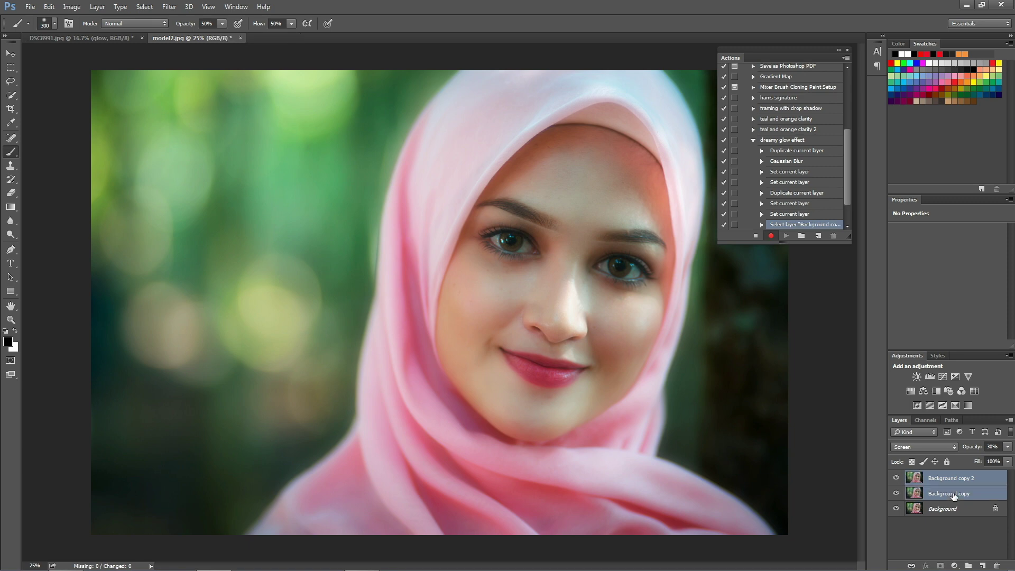
Group the two selected blurred copies into a layer group named 'glow'
right_click(953, 494)
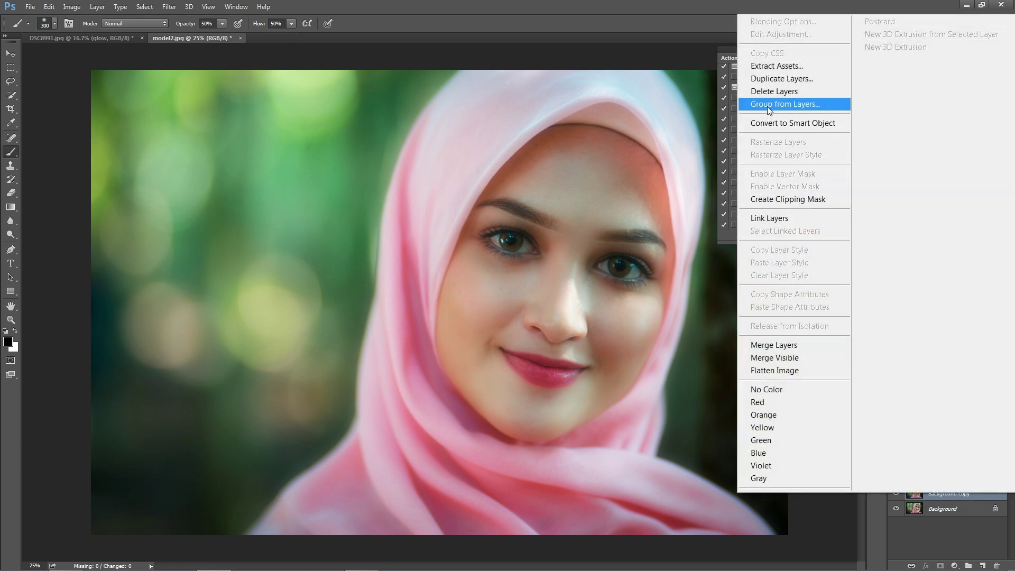
left_click(767, 105)
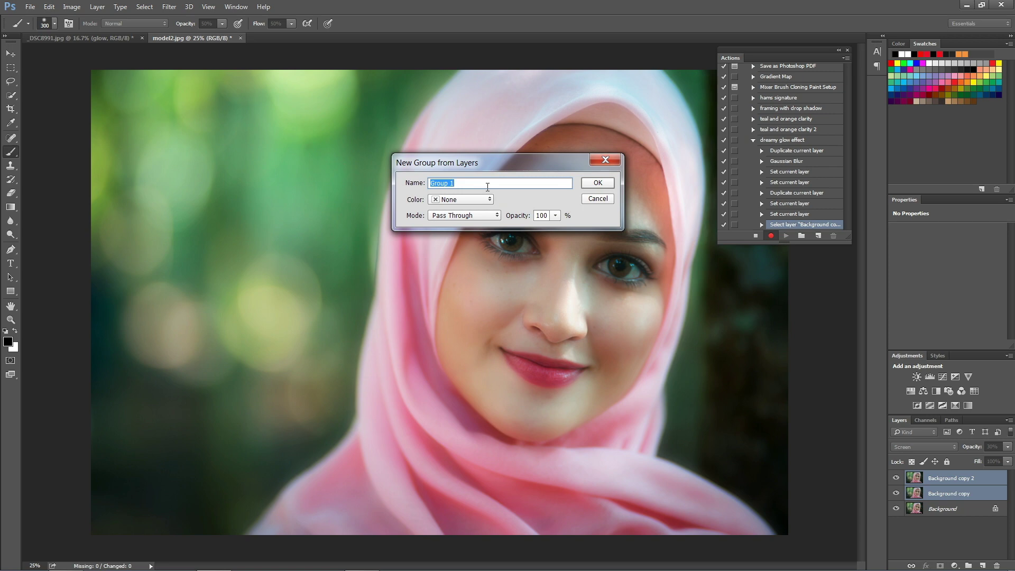
type("glow")
left_click(585, 184)
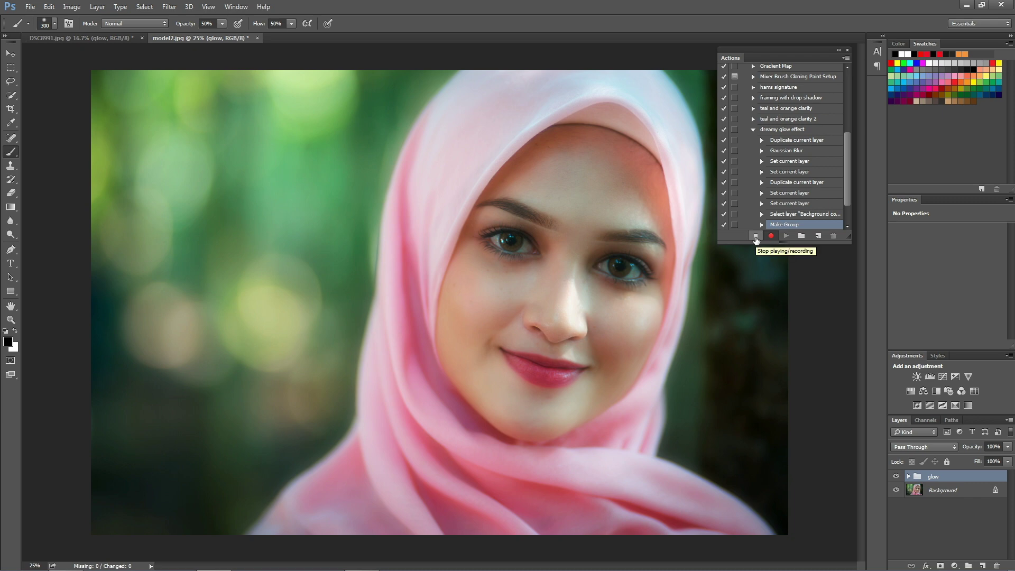
Stop recording, set the glow group to 70% opacity, and toggle it off and on to compare
left_click(756, 237)
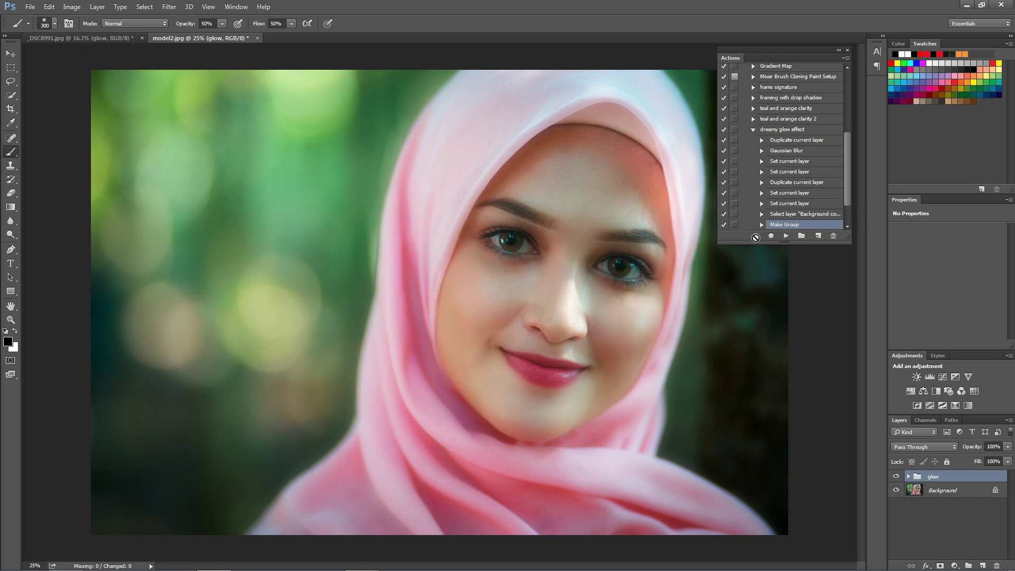
key("7")
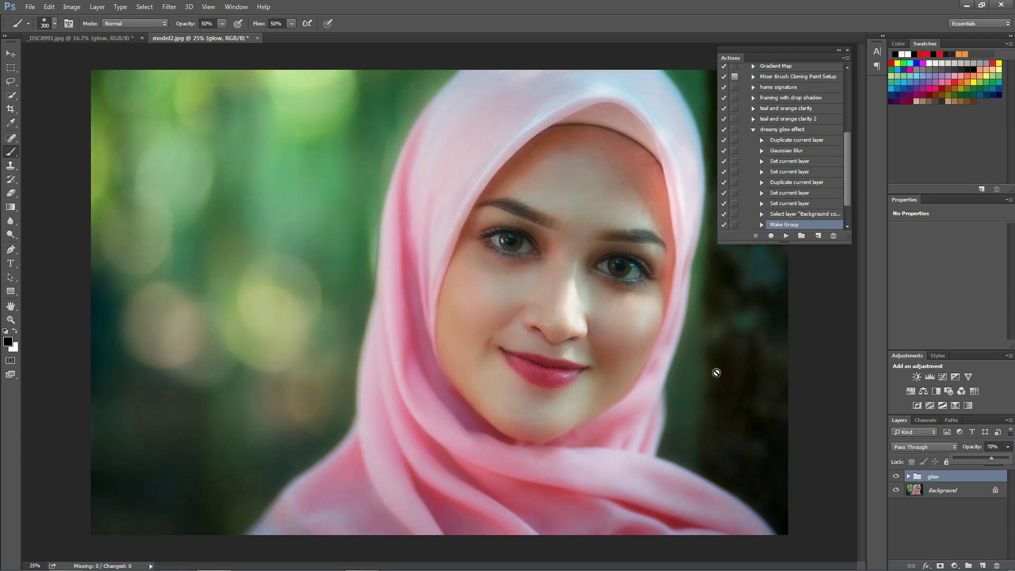
left_click(896, 477)
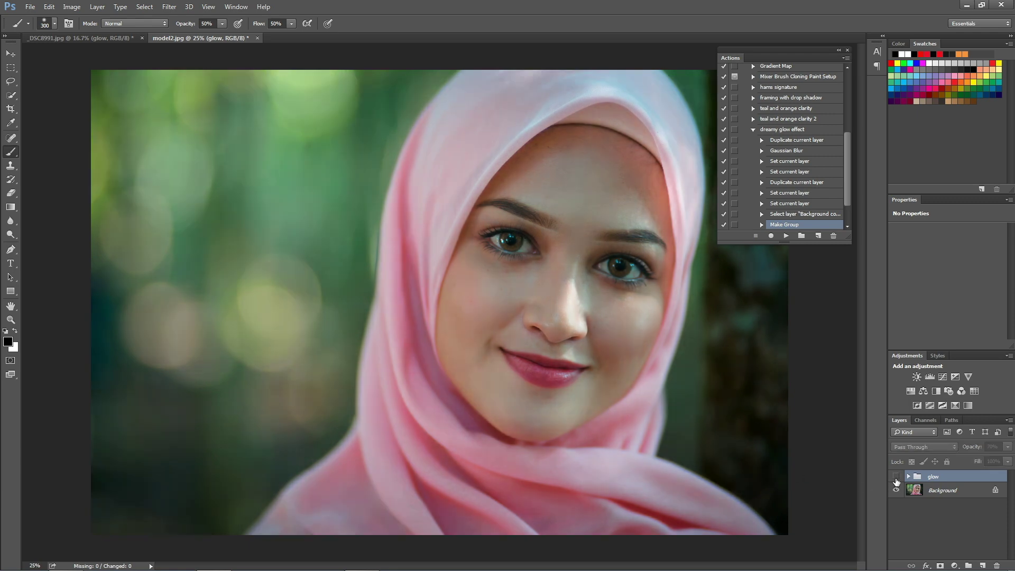
left_click(896, 477)
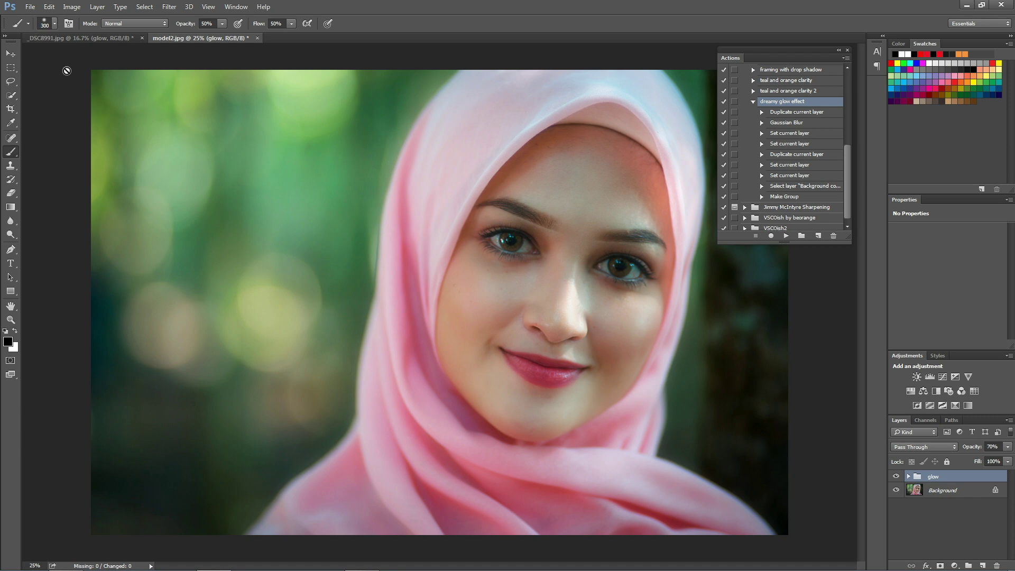
Open the third portrait, model (2).jpg, from the for edit folder
left_click(30, 7)
left_click(45, 26)
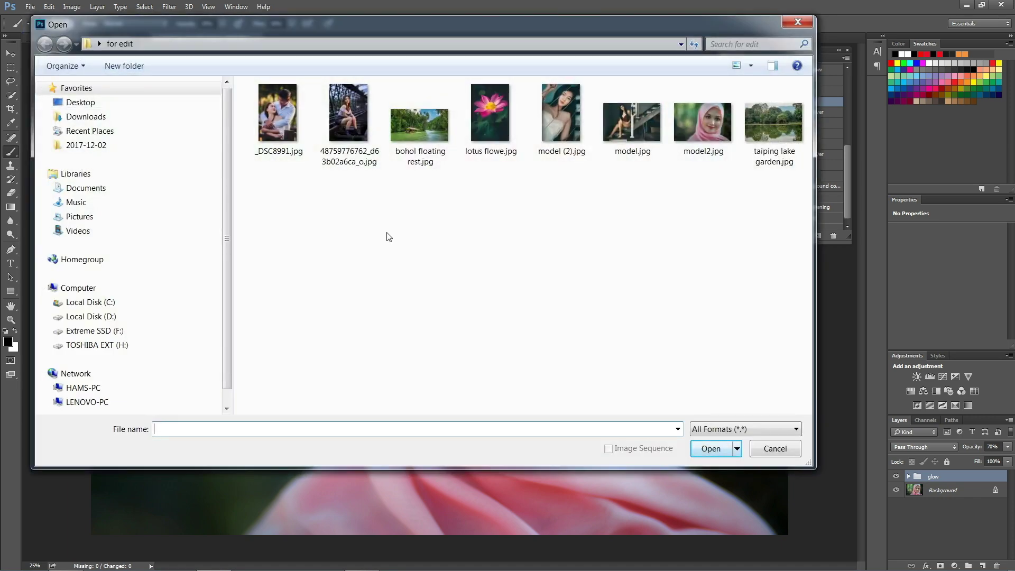
left_click(552, 132)
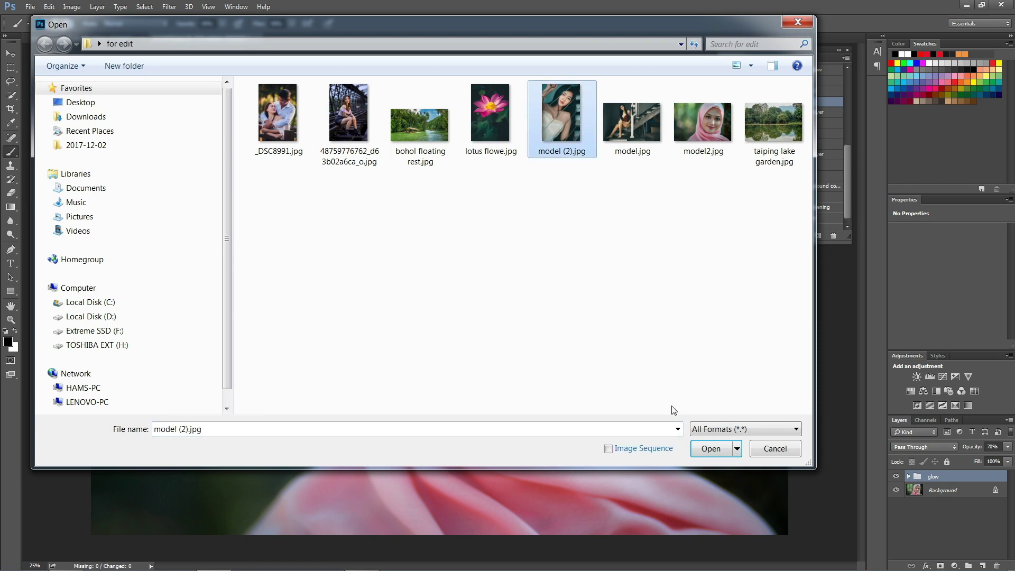
left_click(709, 447)
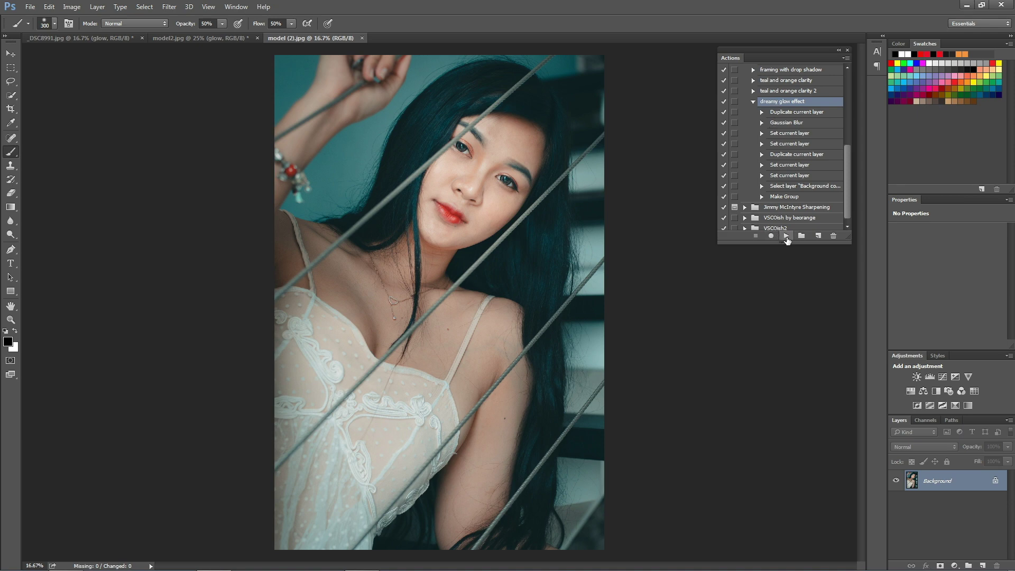
Run the dreamy glow effect action, then expand the glow group and check Background copy 2's opacity
left_click(786, 236)
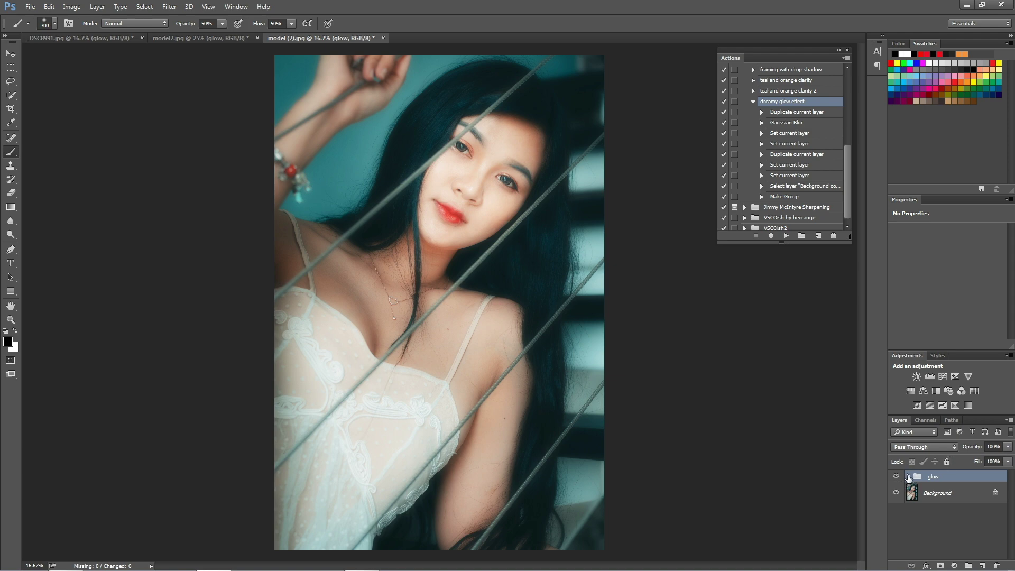
left_click(909, 477)
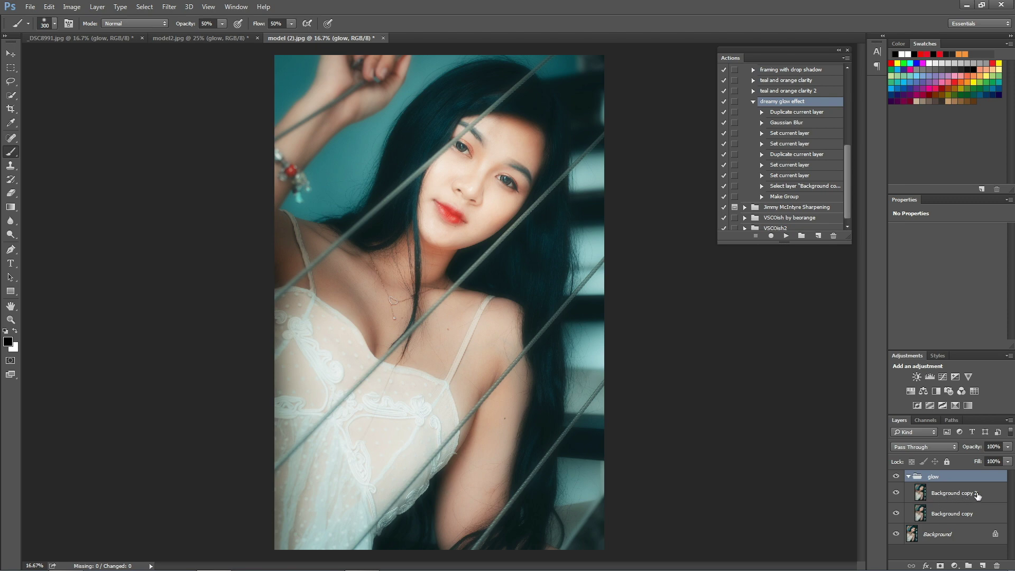
left_click(959, 498)
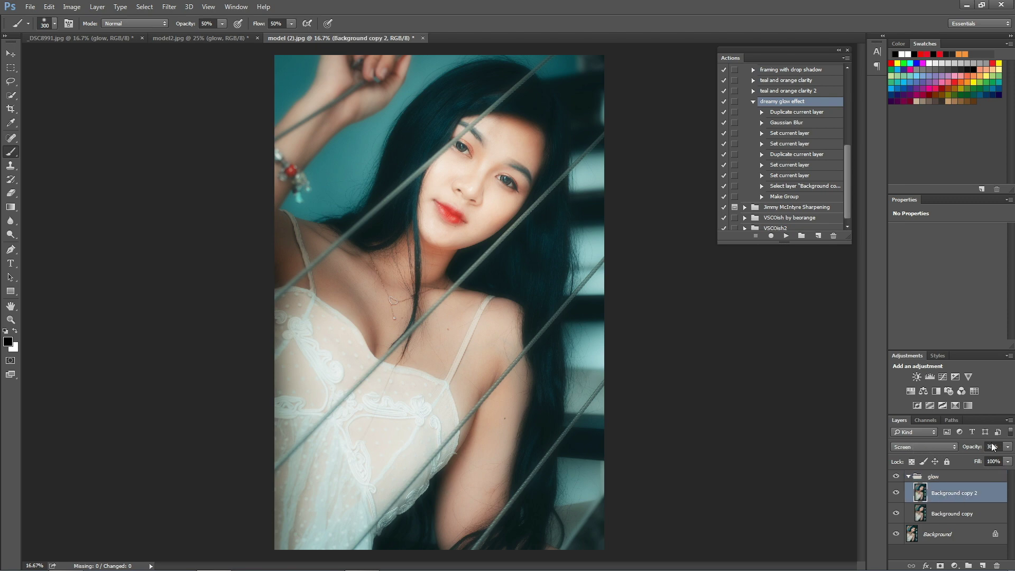
left_click(1008, 447)
Switch Background copy to Soft Light and set the glow group's opacity to 70%
left_click(958, 514)
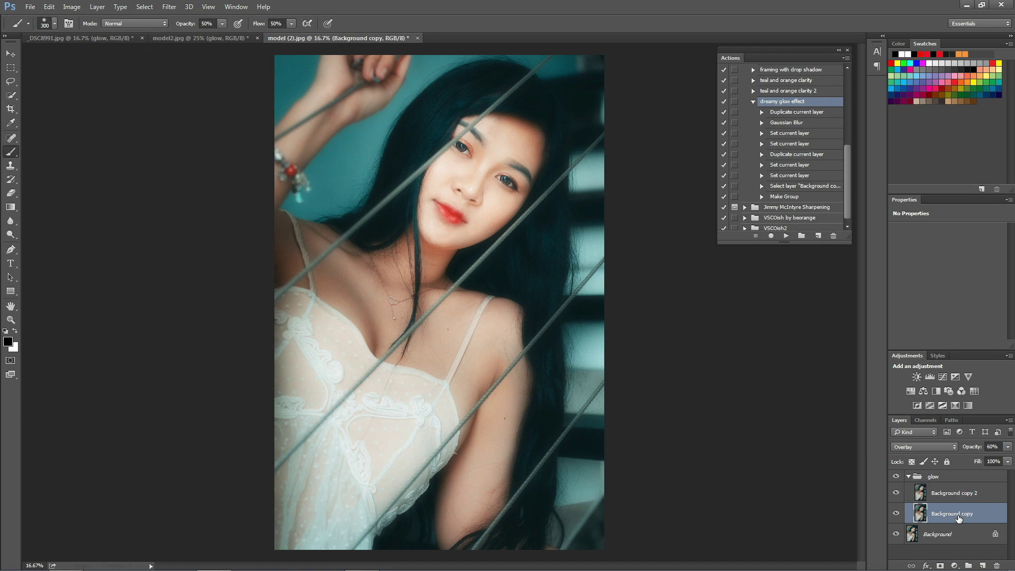
left_click(953, 446)
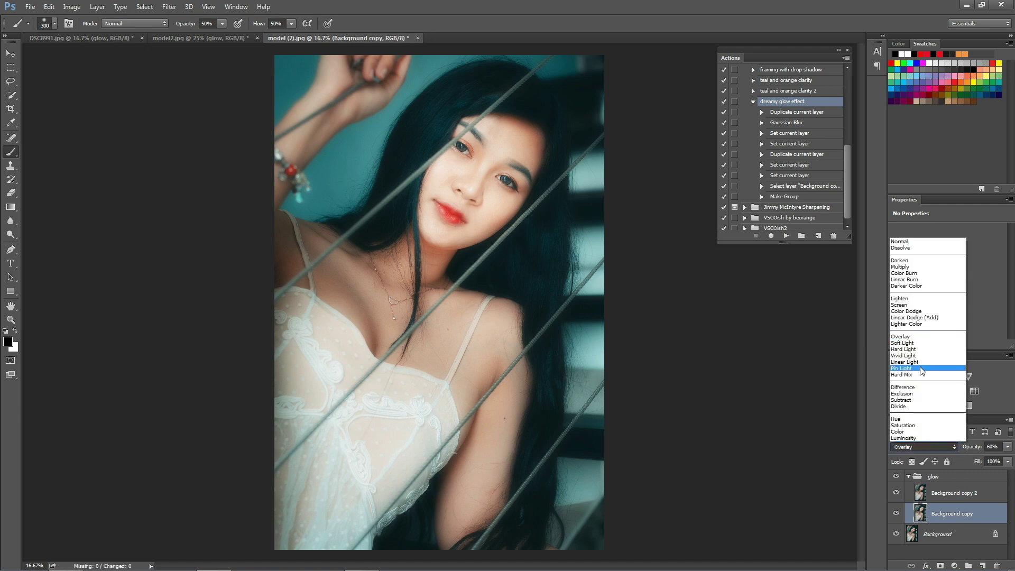
left_click(918, 344)
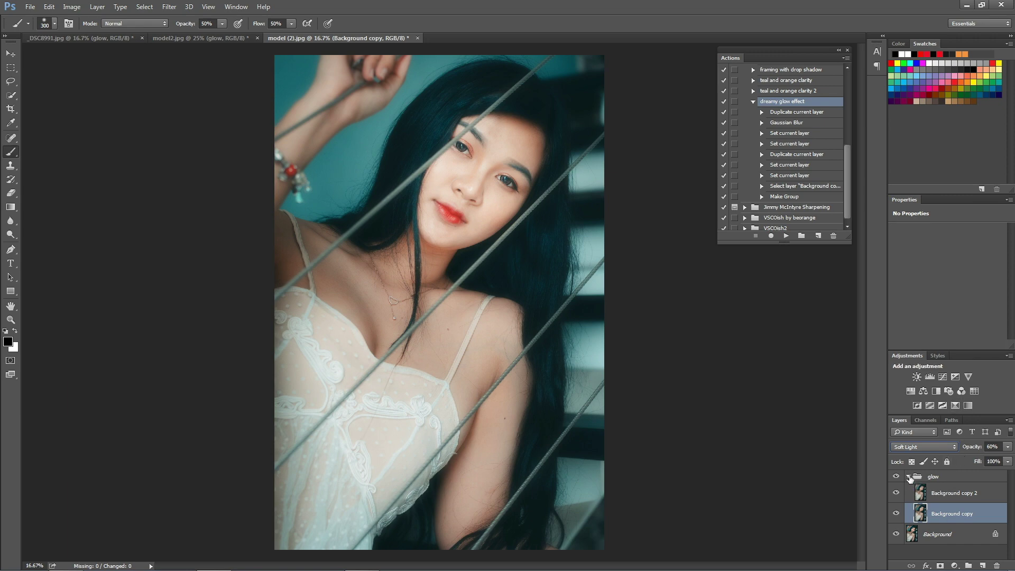
left_click(910, 478)
left_click(1008, 447)
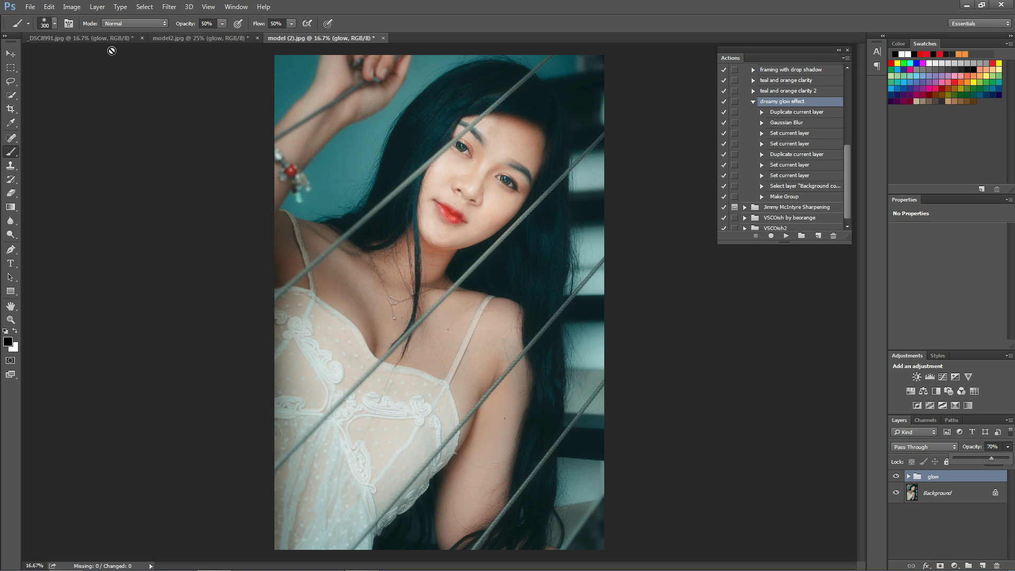
left_click(30, 6)
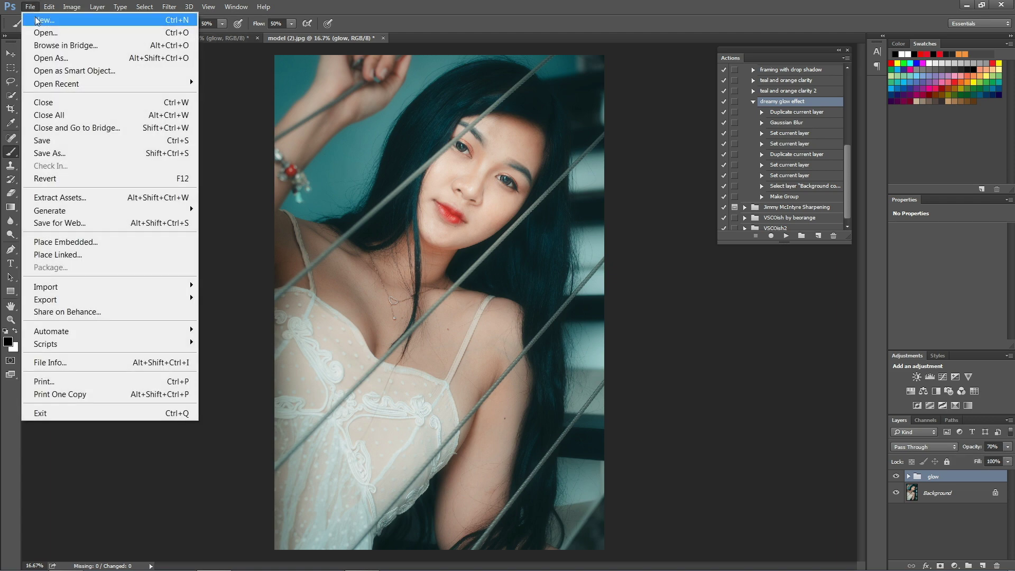
left_click(43, 34)
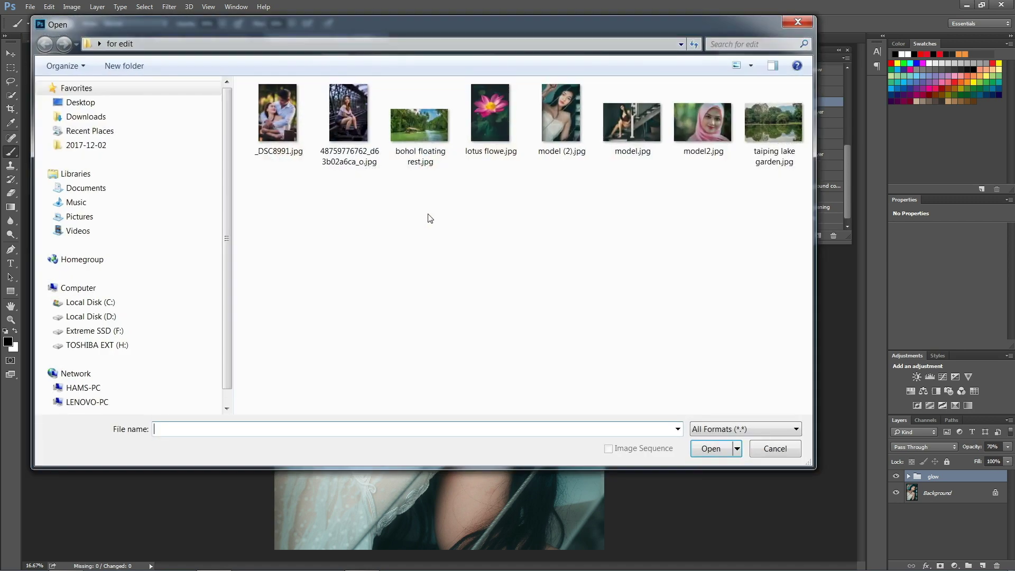
left_click(379, 142)
left_click(710, 448)
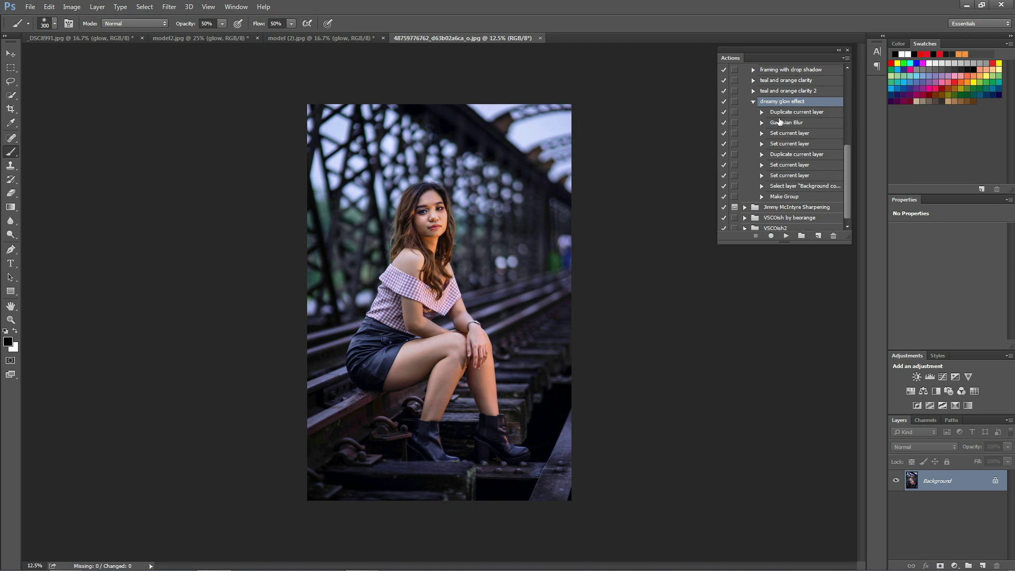
Play the dreamy glow effect action, zoom in, and toggle the glow group twice to compare
left_click(786, 236)
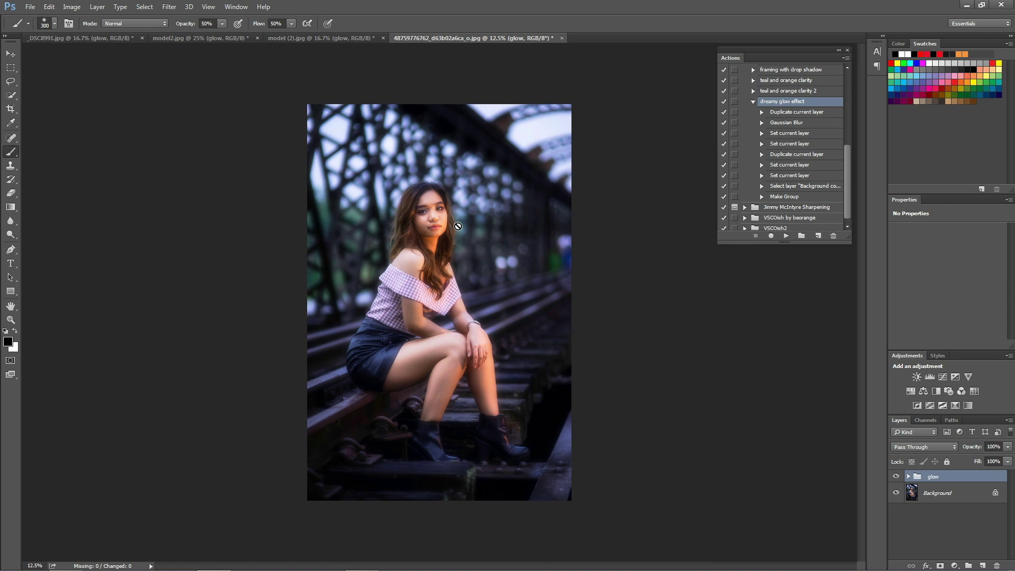
key("ctrl+plus")
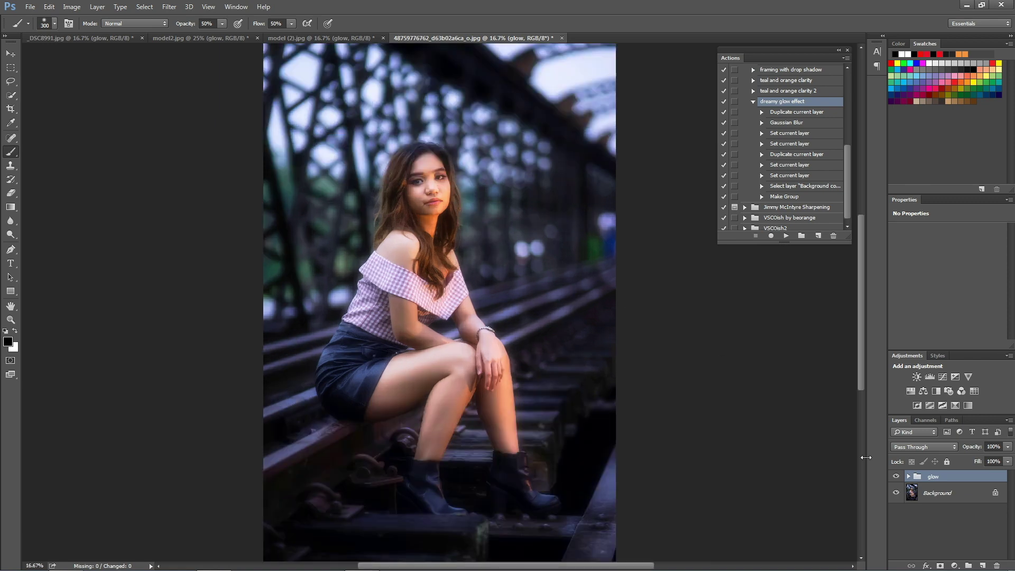
left_click(895, 477)
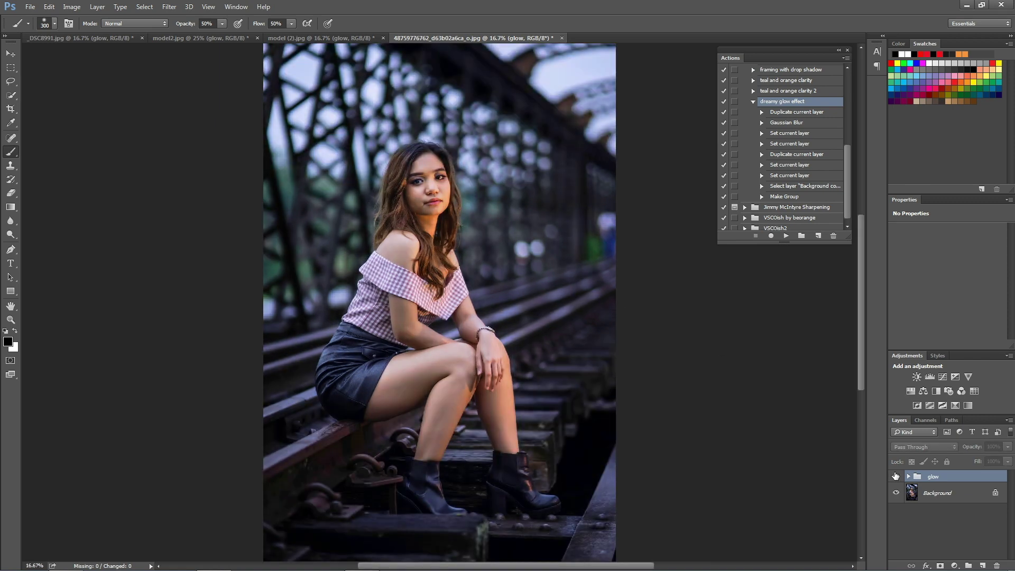
left_click(896, 476)
left_click(896, 476)
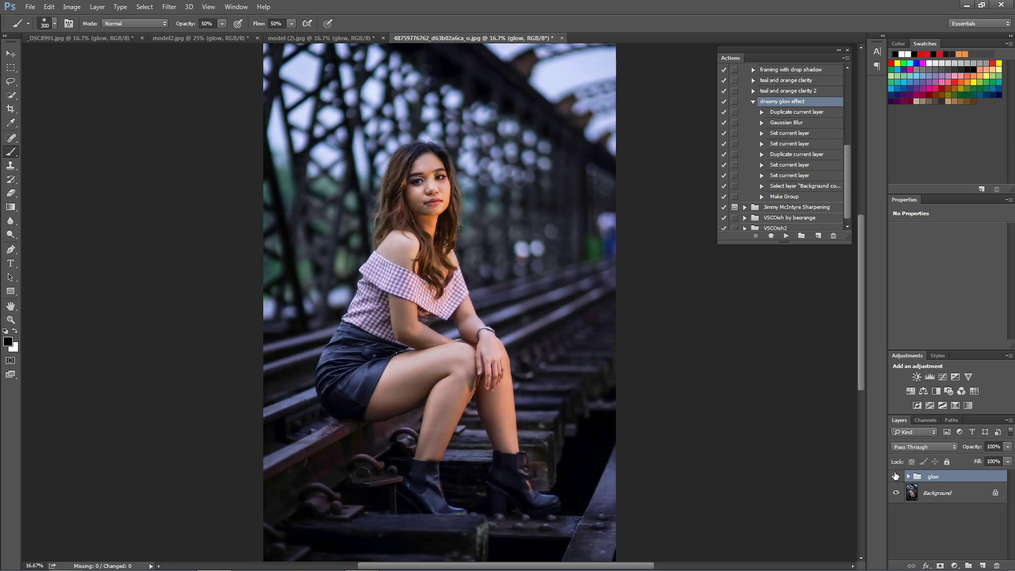
left_click(895, 476)
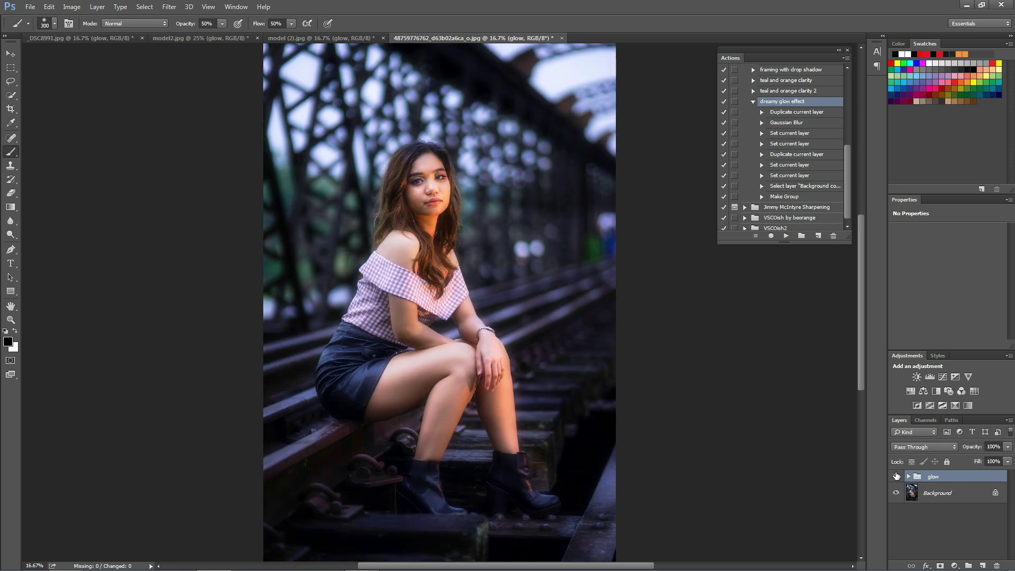